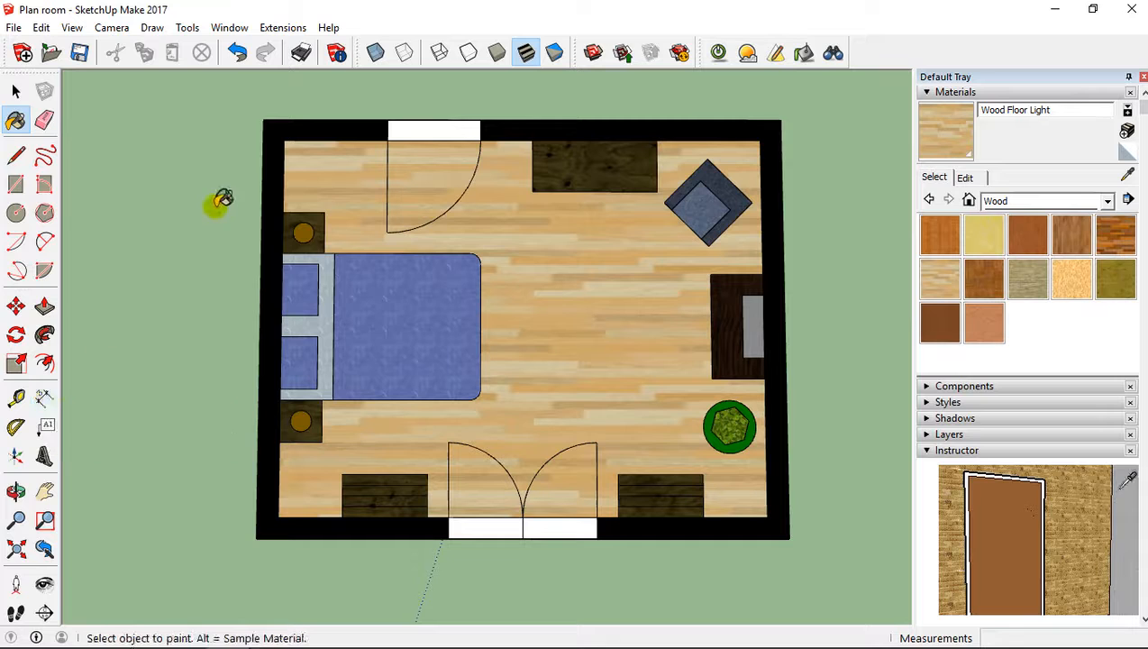
# Step: Dimension the full outer length of the room's right wall with a linear dimension placed outside the plan
pyautogui.click(43, 398)
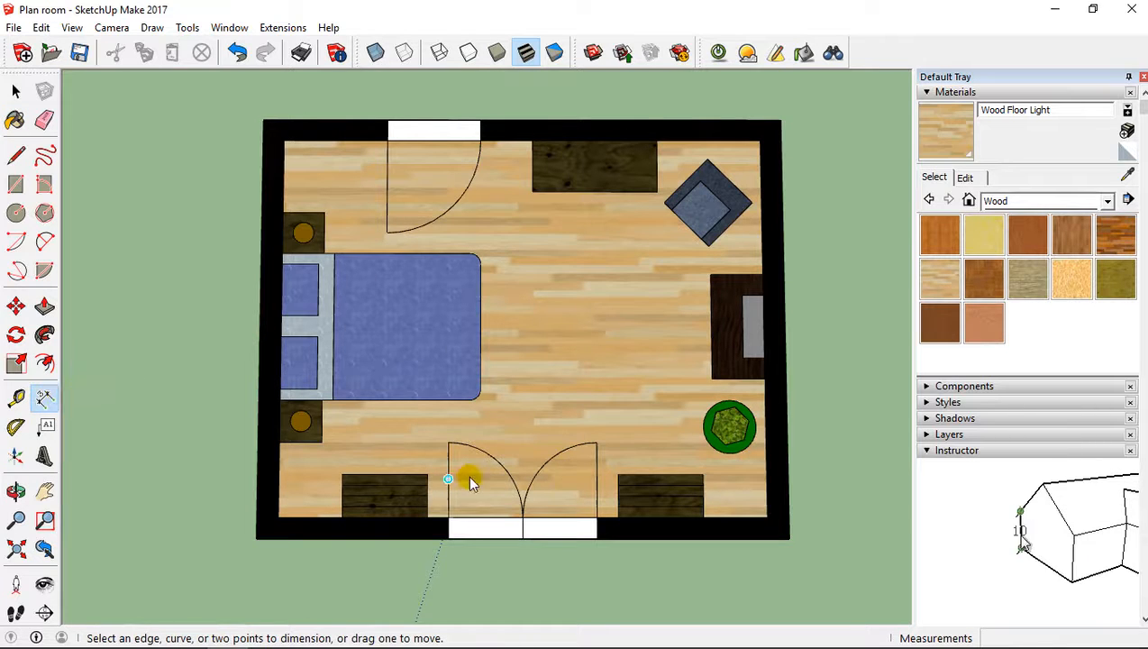
pyautogui.moveTo(469, 482); pyautogui.dragTo(492, 439, button='middle')
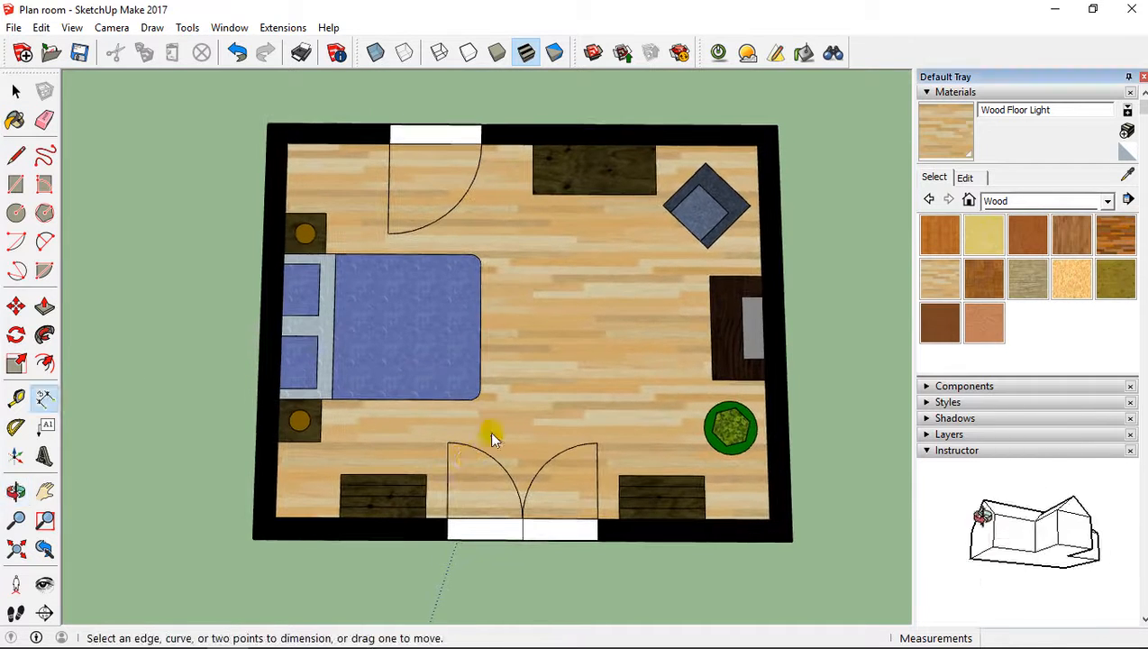
pyautogui.keyDown('shift'); pyautogui.moveTo(628, 402); pyautogui.dragTo(496, 394, button='middle'); pyautogui.keyUp('shift')
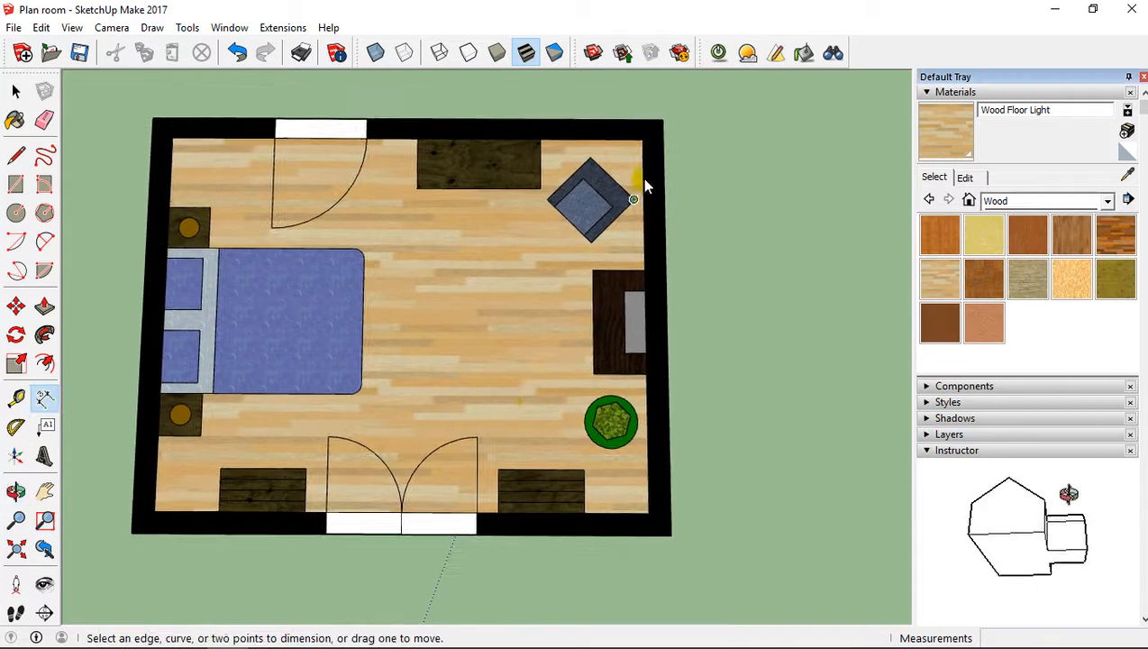
pyautogui.click(662, 120)
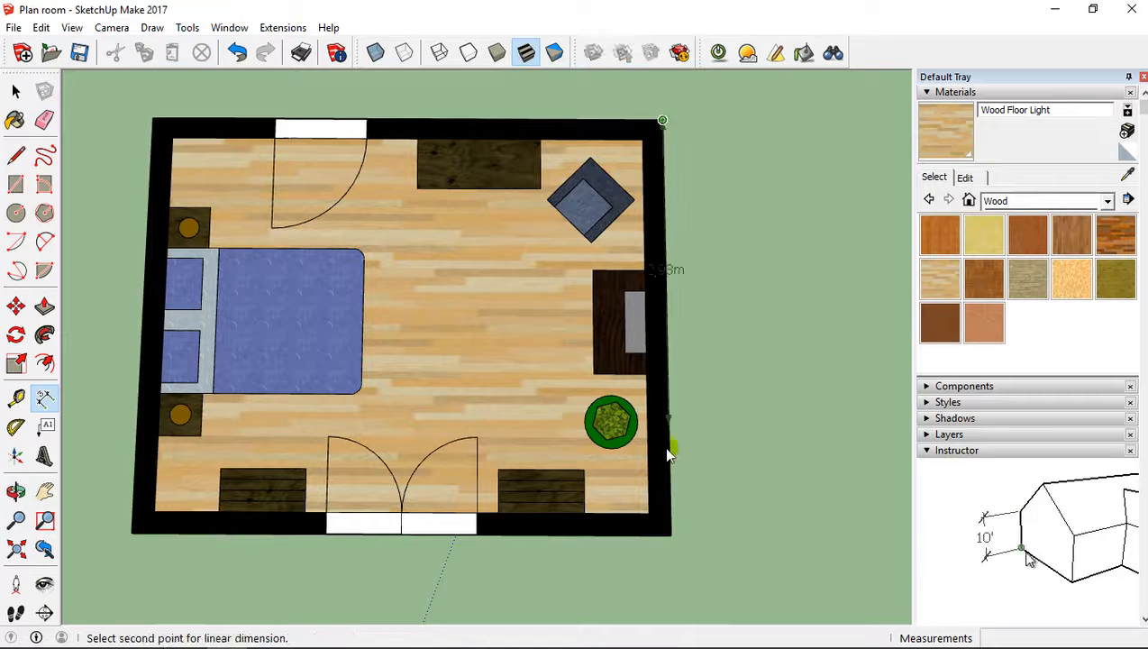
pyautogui.click(670, 534)
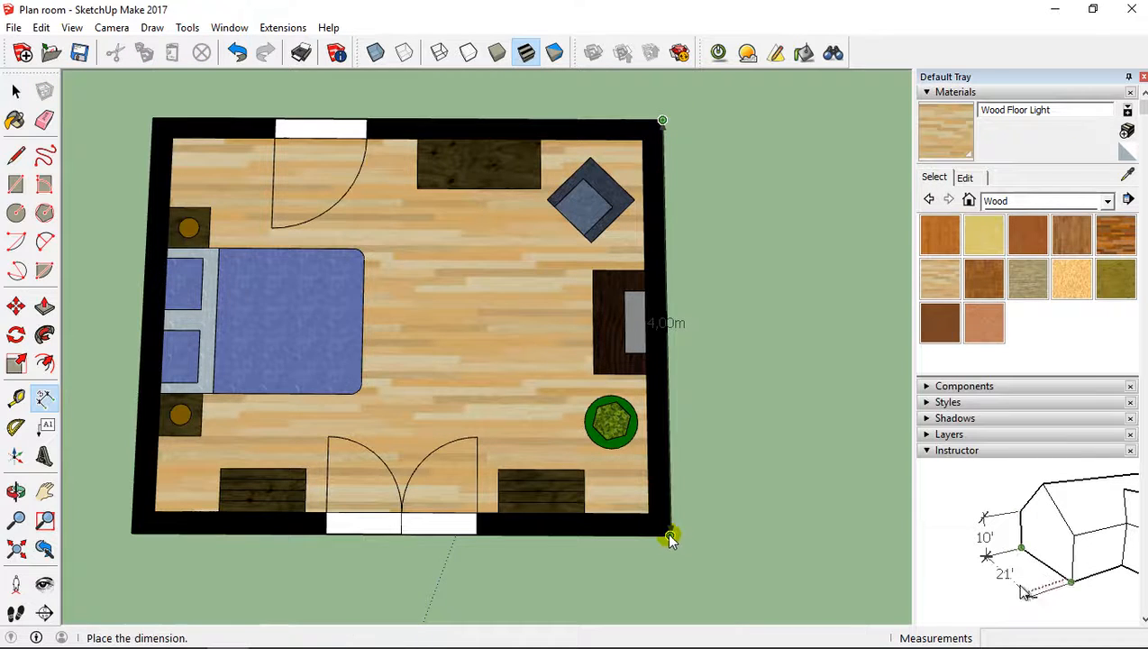
pyautogui.moveTo(786, 489); pyautogui.dragTo(850, 469, button='middle')
pyautogui.click(851, 475)
# Step: Dimension the full outer length of the upper wall, placing the dimension well above the plan
pyautogui.moveTo(542, 324); pyautogui.dragTo(559, 354, button='middle')
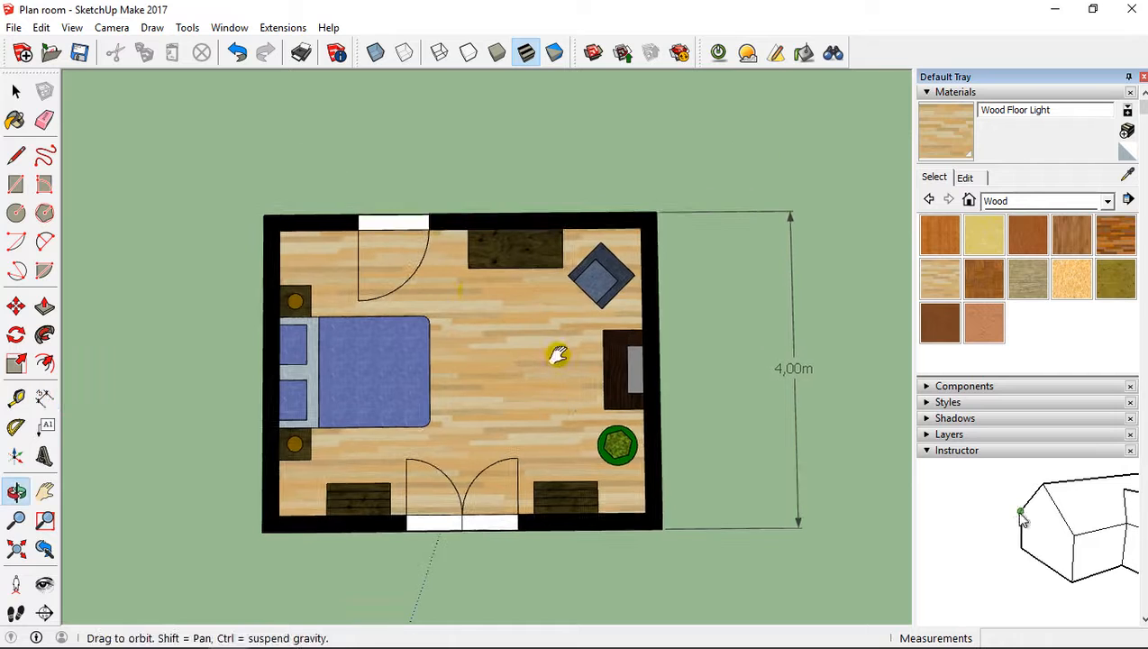
pyautogui.click(263, 217)
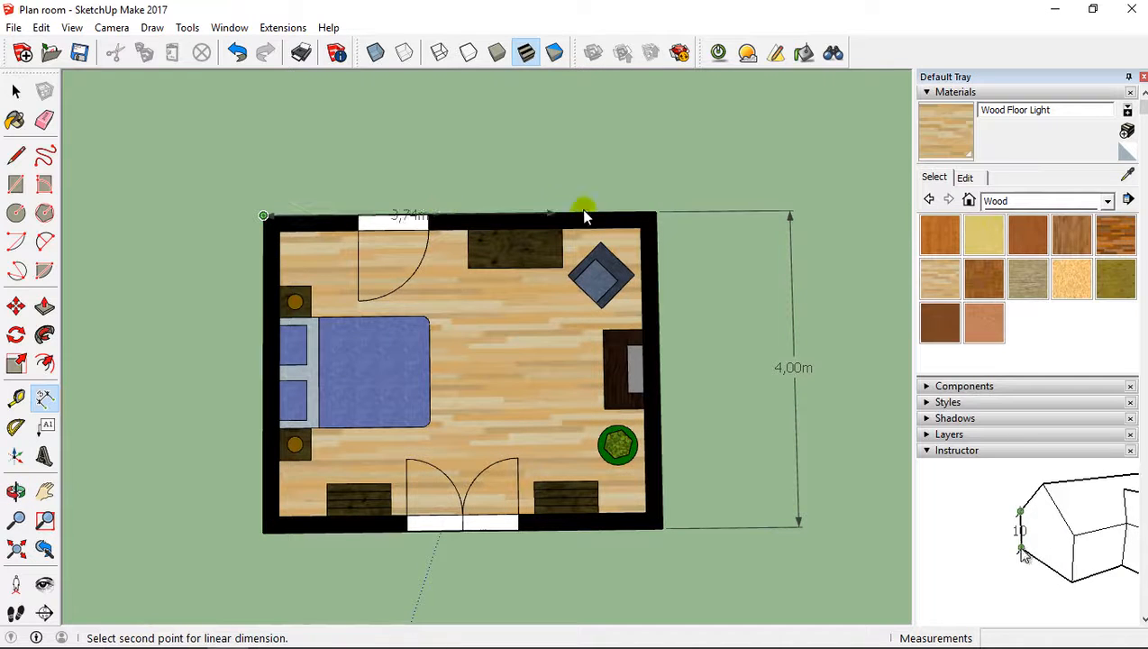
pyautogui.click(656, 212)
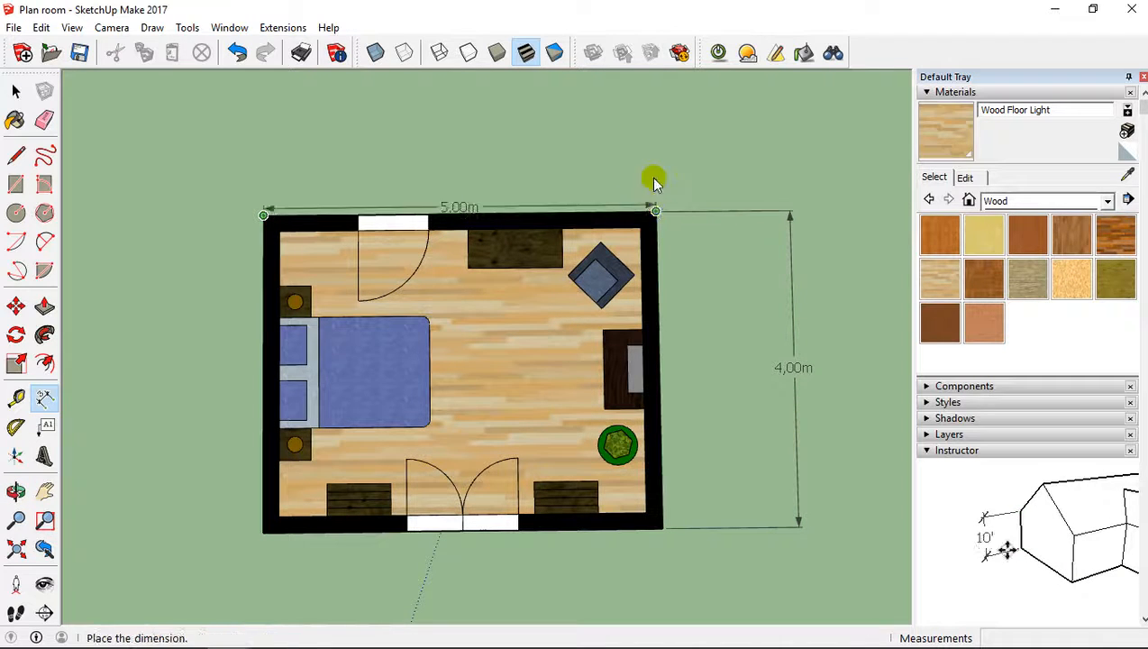
pyautogui.click(646, 89)
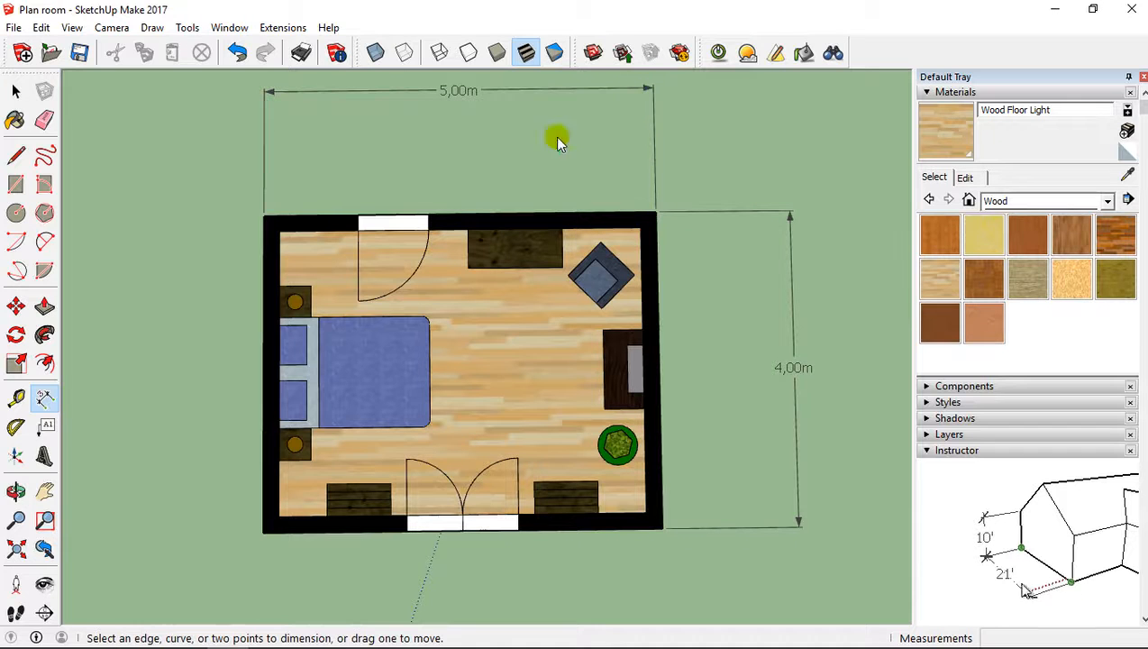
# Step: Dimension the upper wall from the left inner corner to the single door and from the door to the dark cabinet
pyautogui.click(280, 232)
pyautogui.click(358, 232)
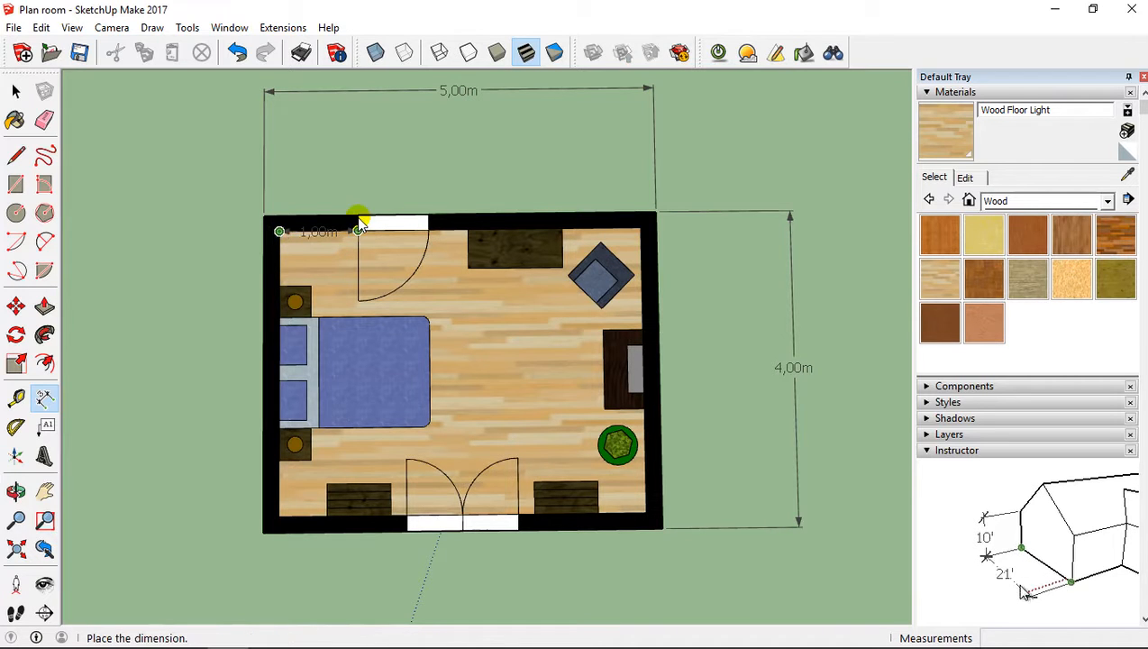
pyautogui.click(356, 154)
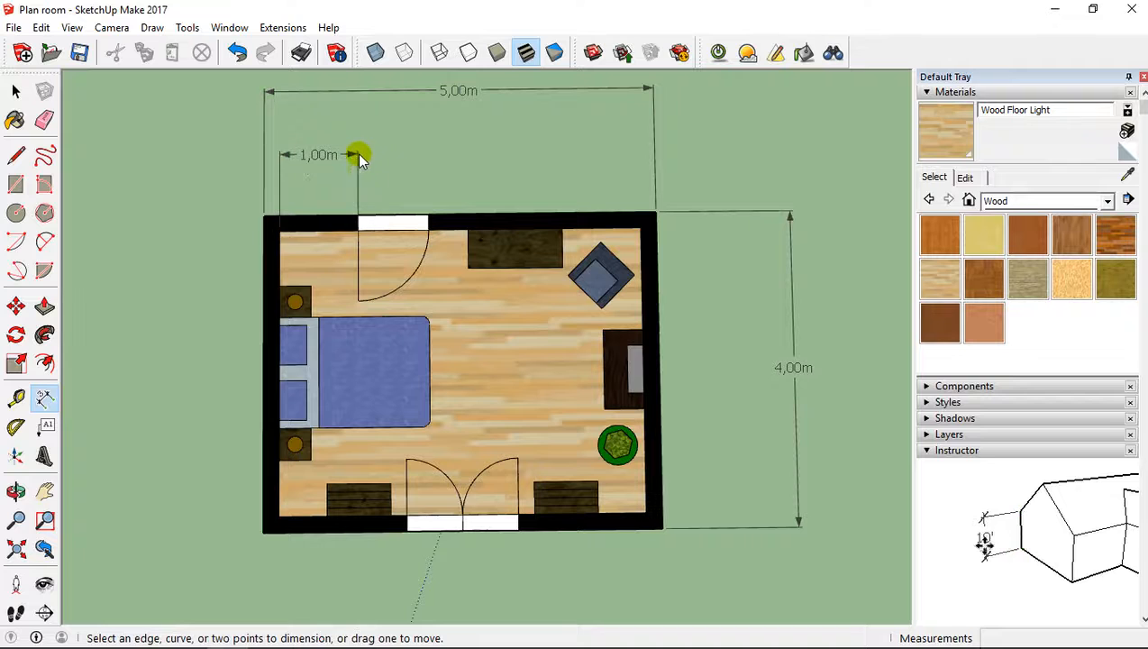
pyautogui.click(428, 231)
pyautogui.click(468, 231)
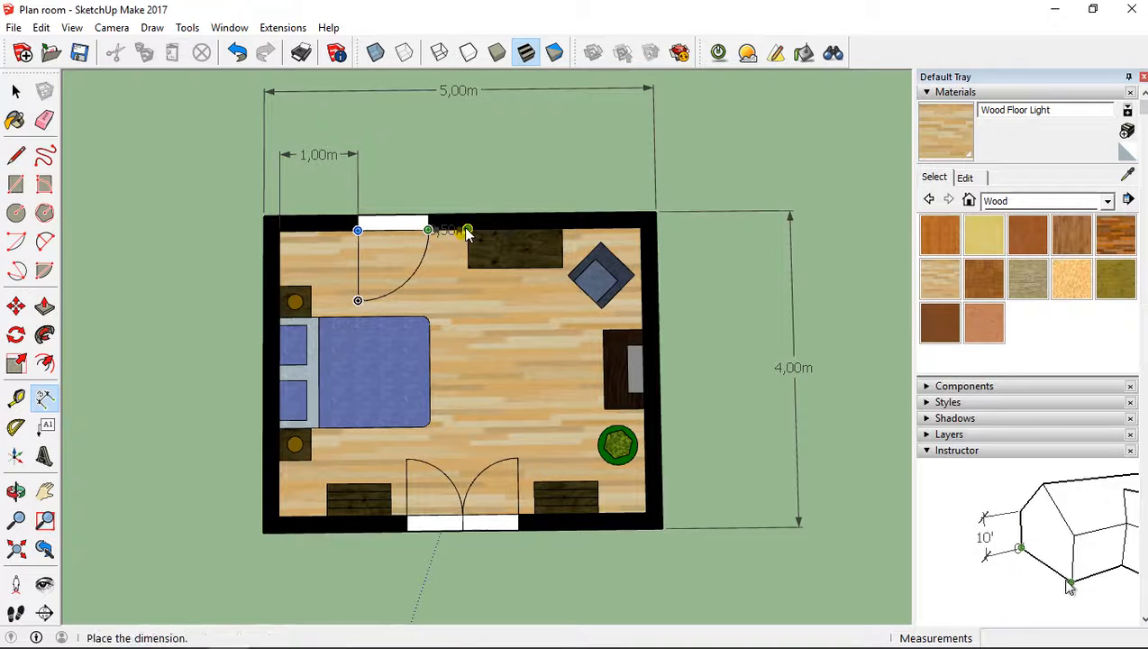
pyautogui.click(467, 155)
# Step: Dimension the gap between the upper-wall cabinet and the upper-right inner corner, in line with the neighbouring dimensions
pyautogui.click(561, 227)
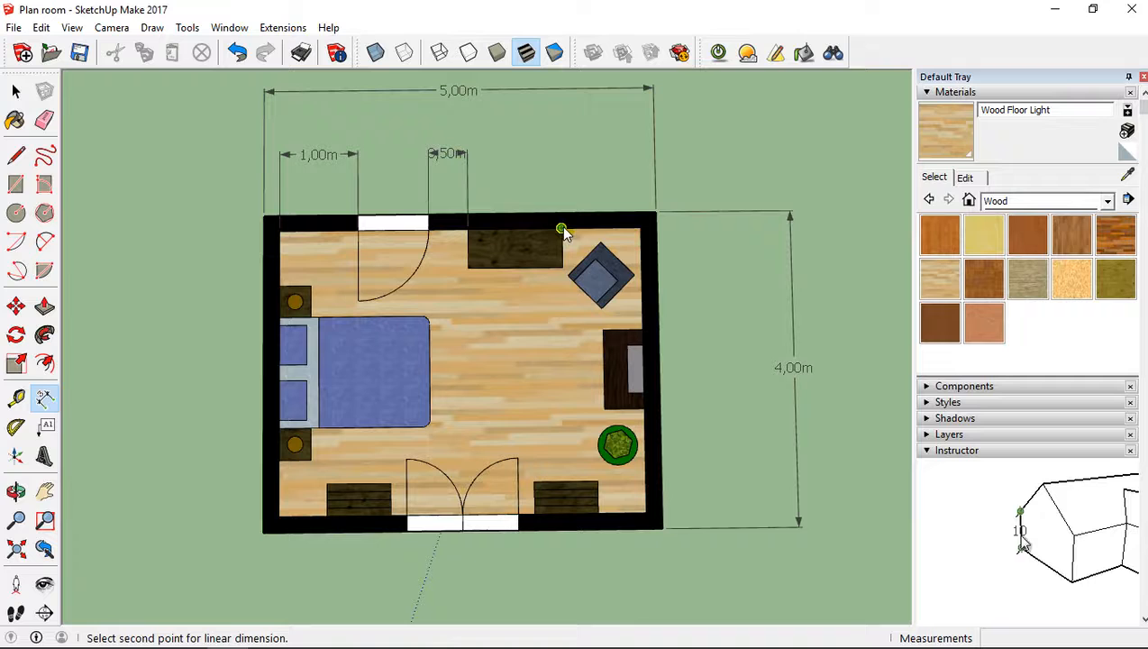
pyautogui.click(639, 228)
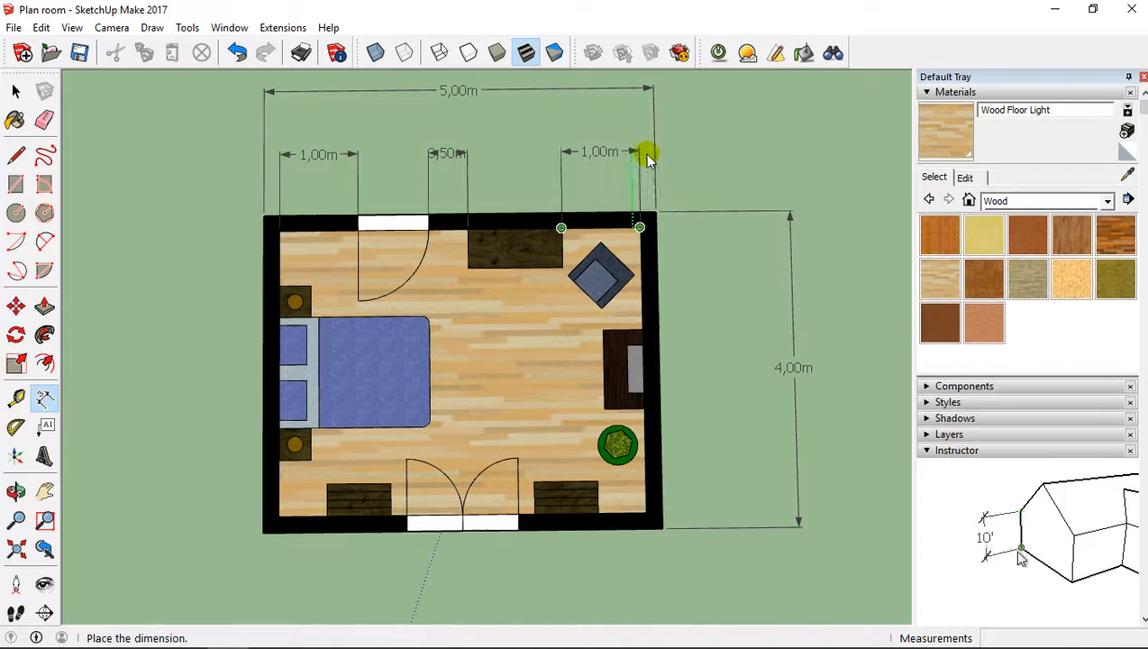
pyautogui.click(646, 153)
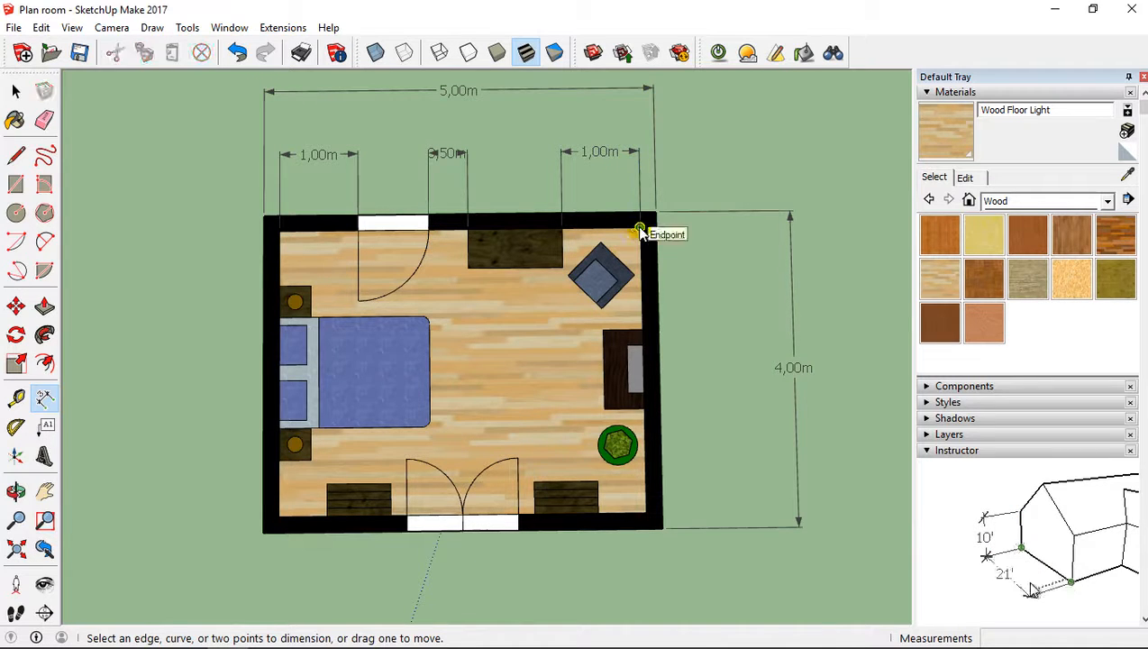
# Step: Dimension the gaps from the desk on the right wall to the upper and lower inner corners, inside the overall dimension
pyautogui.click(639, 228)
pyautogui.click(642, 328)
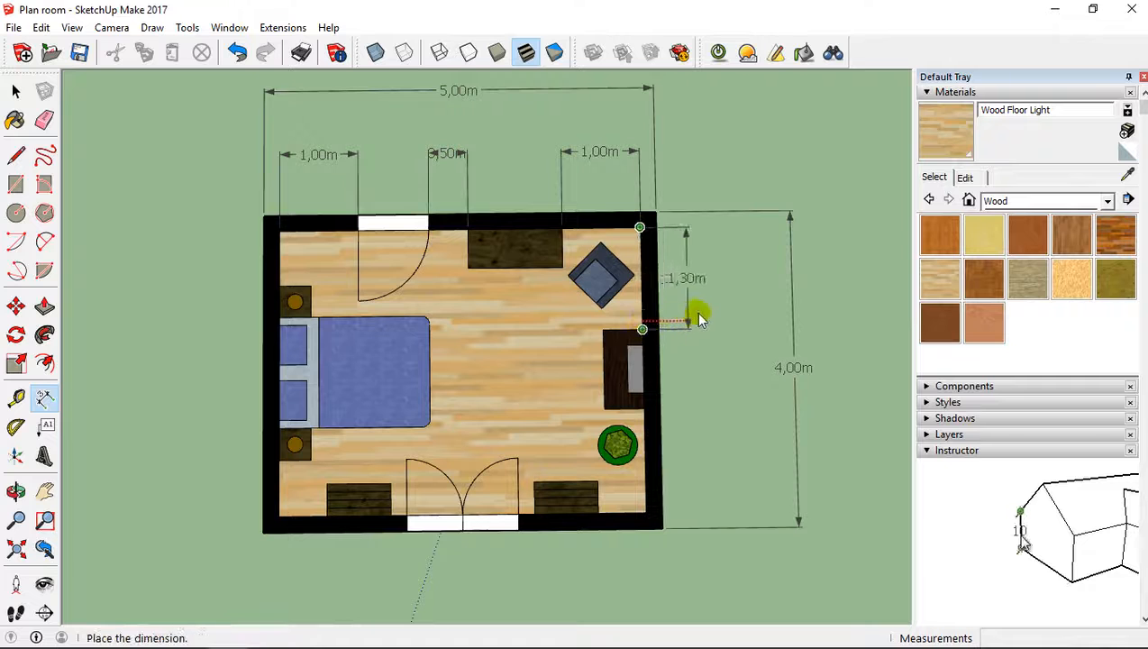
pyautogui.click(723, 309)
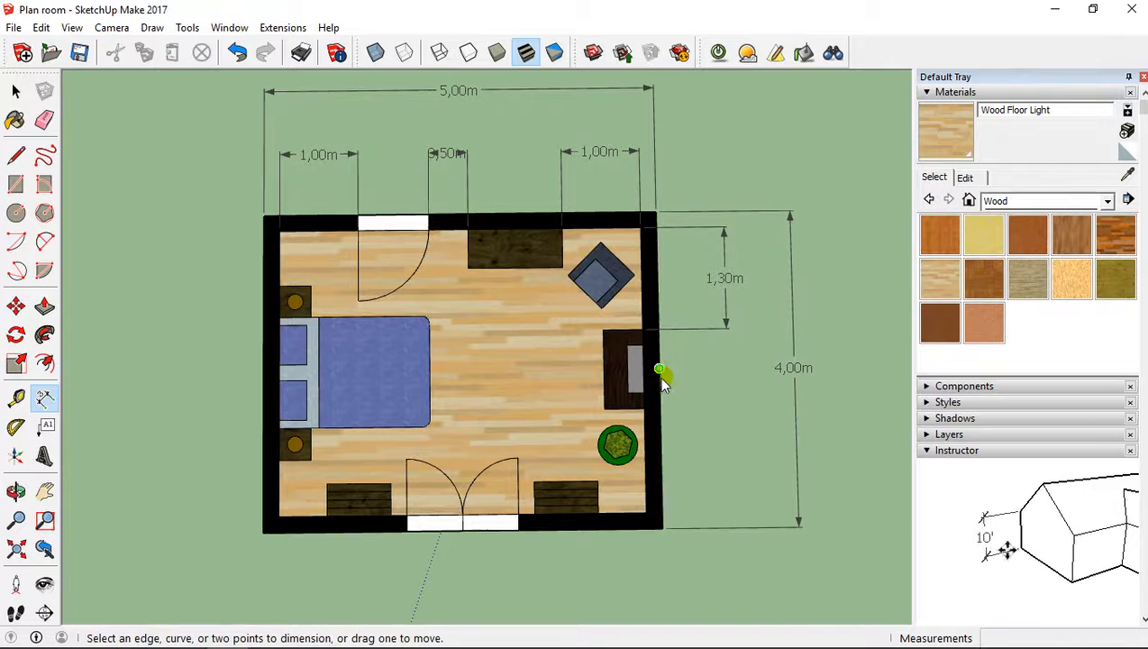
pyautogui.click(644, 408)
pyautogui.click(646, 511)
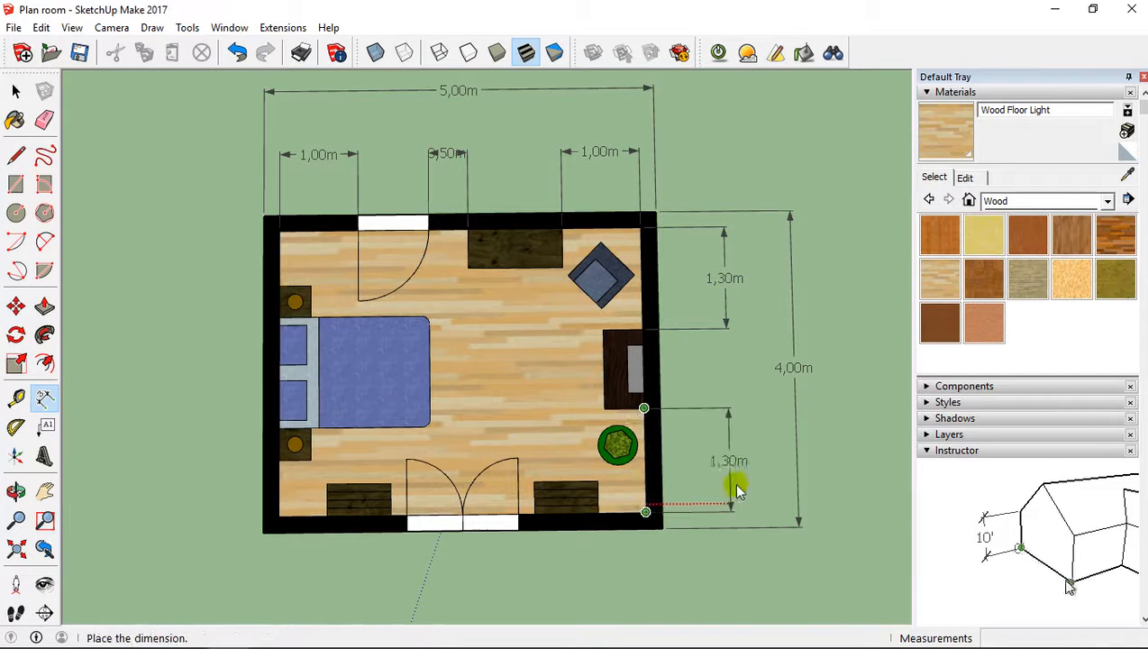
pyautogui.click(732, 481)
# Step: Dimension the gaps on both sides of the cabinet right of the double door, to the inner corner and to the door opening
pyautogui.moveTo(674, 411); pyautogui.dragTo(609, 363, button='middle')
pyautogui.scroll(2, 609, 363)
pyautogui.click(675, 404)
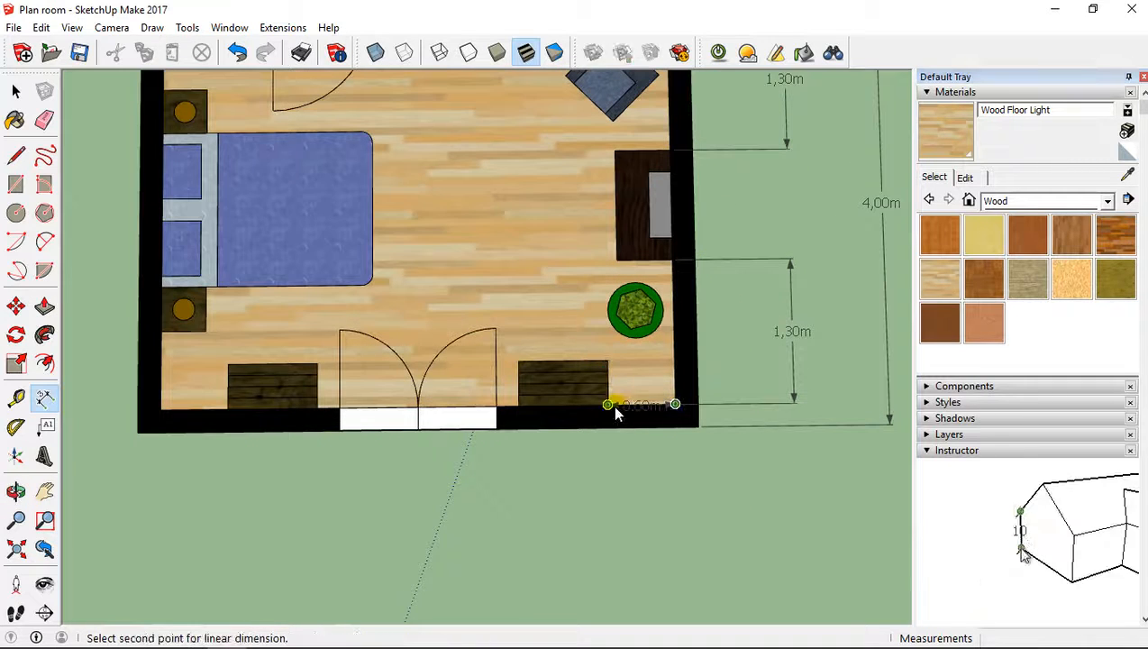
pyautogui.click(608, 404)
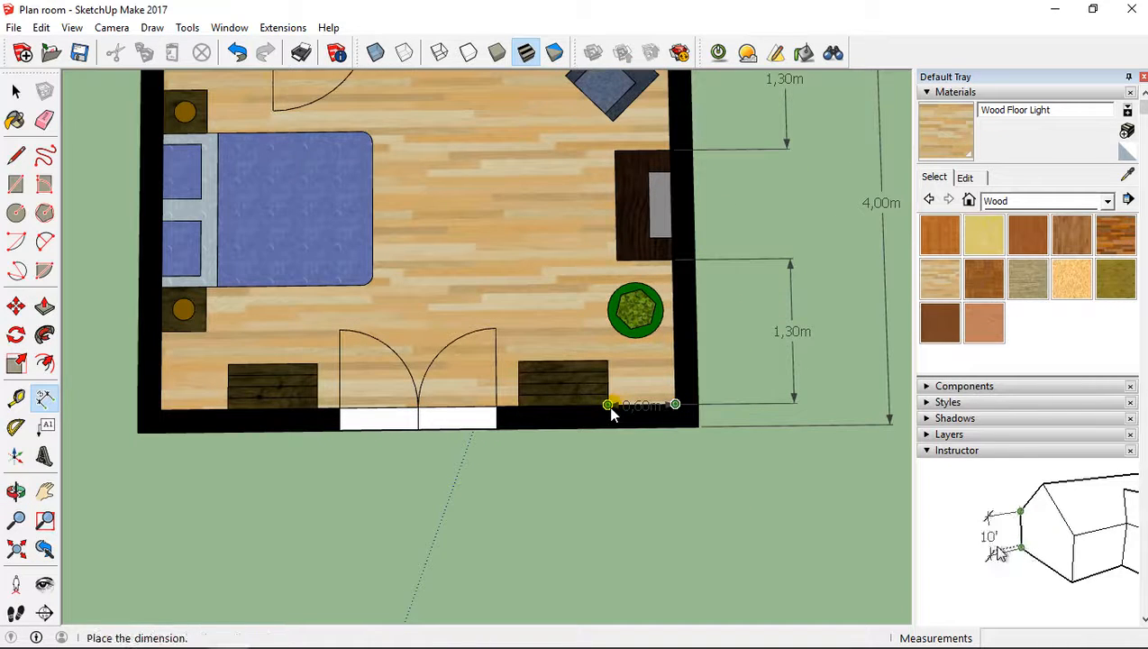
pyautogui.click(611, 485)
pyautogui.moveTo(523, 428); pyautogui.dragTo(602, 367, button='middle')
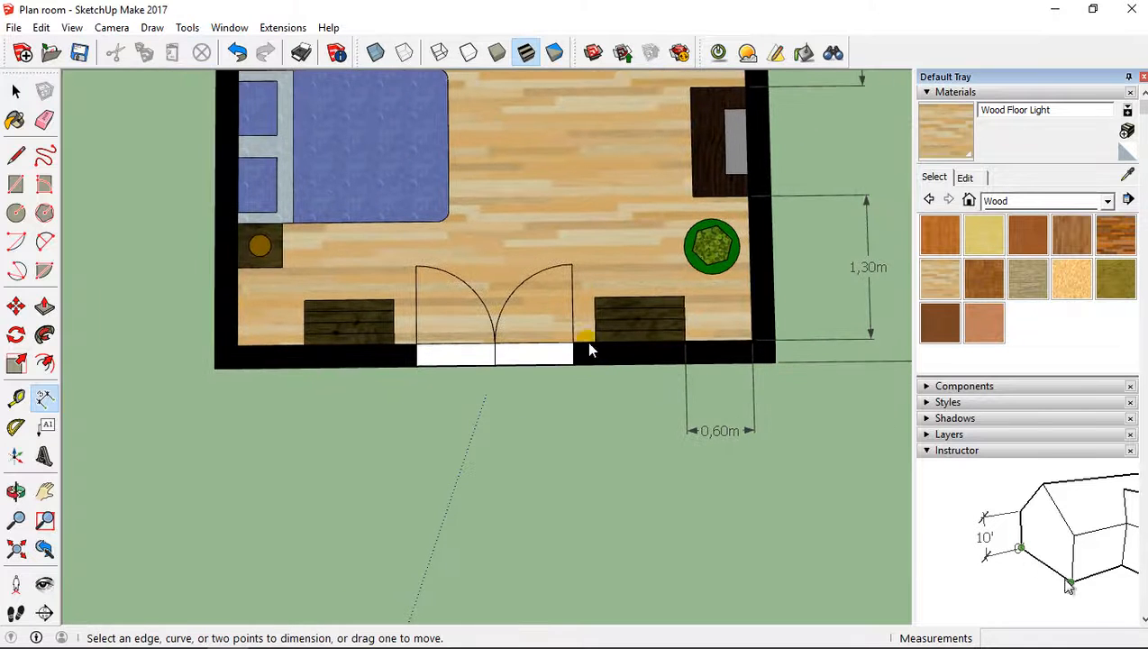
pyautogui.click(594, 343)
pyautogui.click(573, 341)
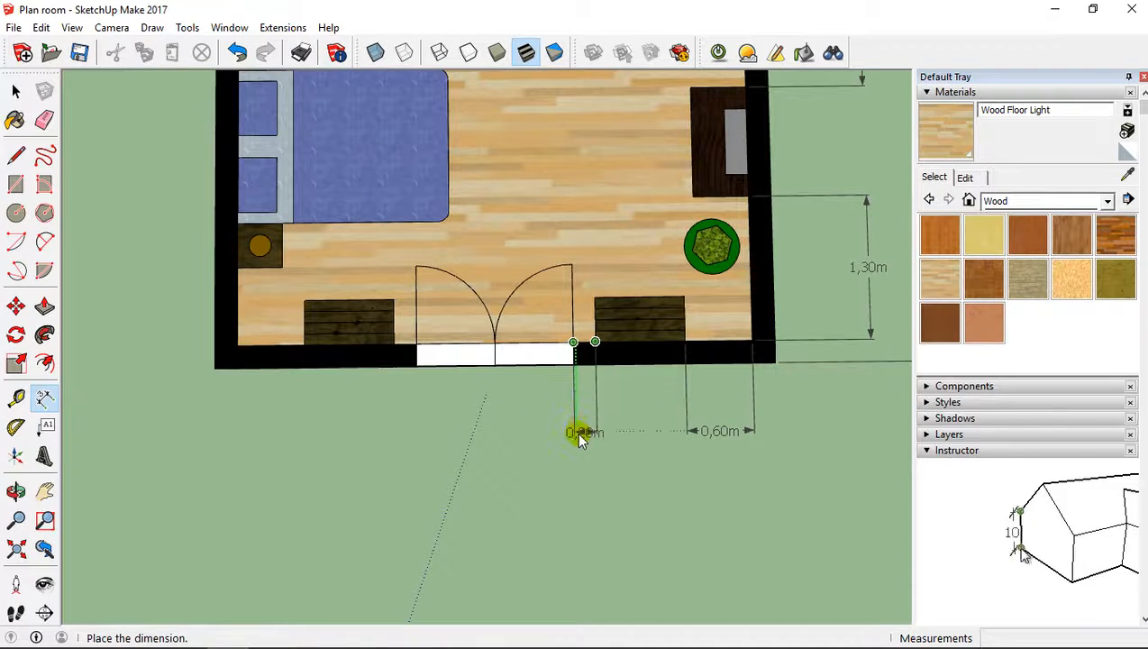
pyautogui.click(579, 439)
# Step: Dimension the gaps on both sides of the cabinet left of the double door, to the inner corner and to the door opening
pyautogui.moveTo(474, 400); pyautogui.dragTo(556, 334, button='middle')
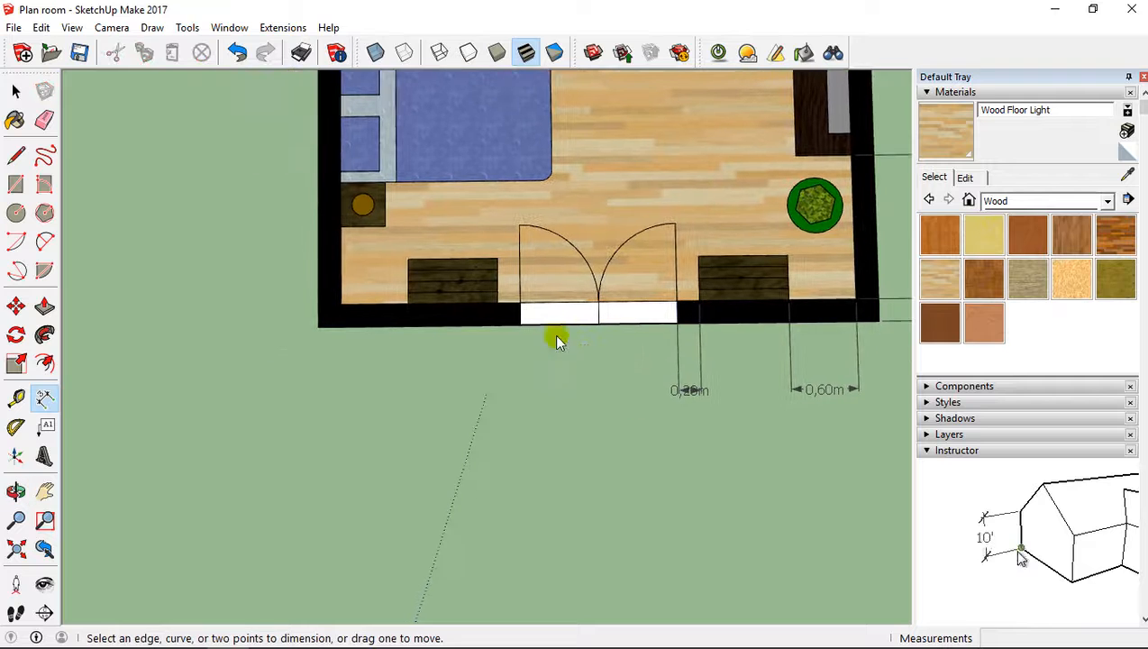
pyautogui.moveTo(410, 305); pyautogui.dragTo(483, 320, button='middle')
pyautogui.click(471, 315)
pyautogui.click(420, 325)
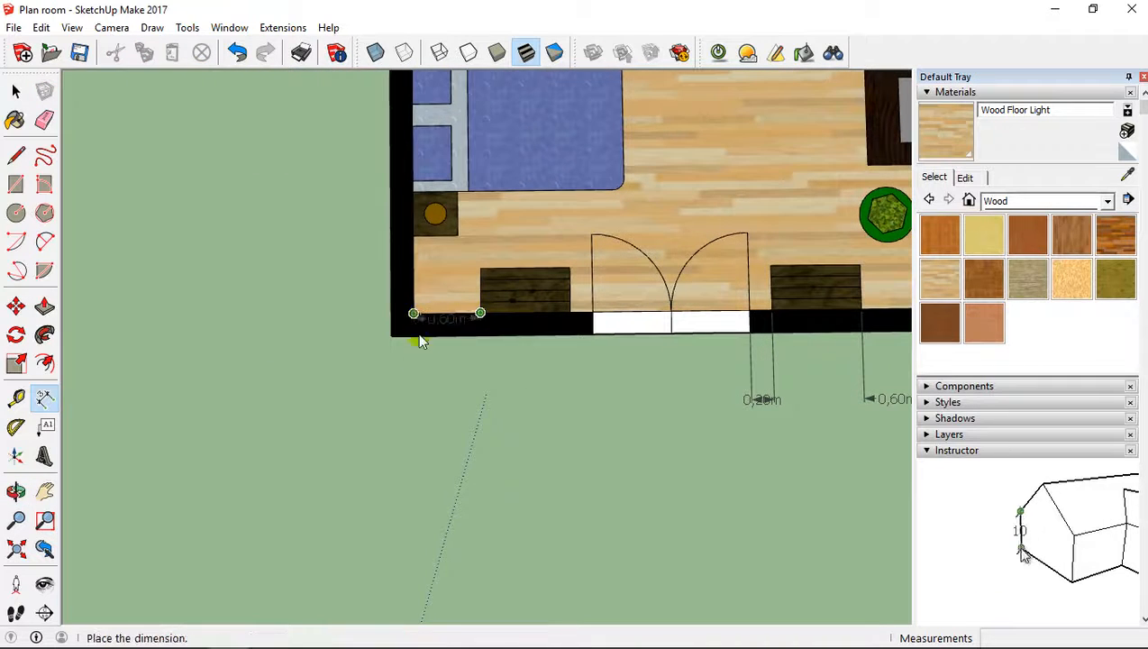
pyautogui.click(417, 406)
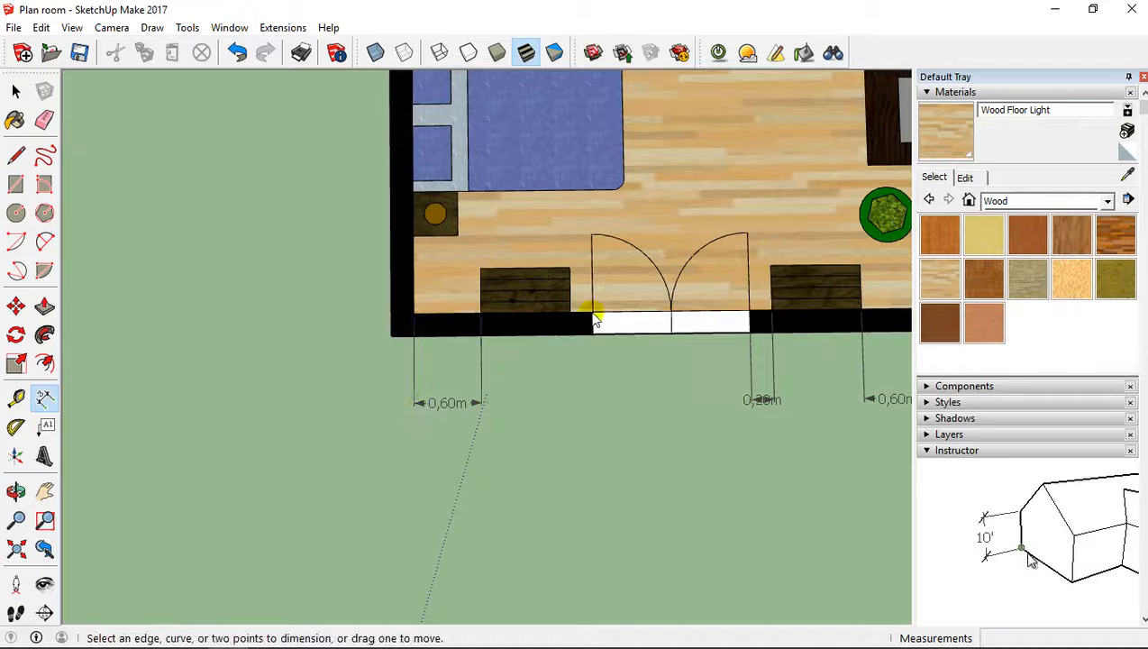
pyautogui.click(592, 312)
pyautogui.click(569, 312)
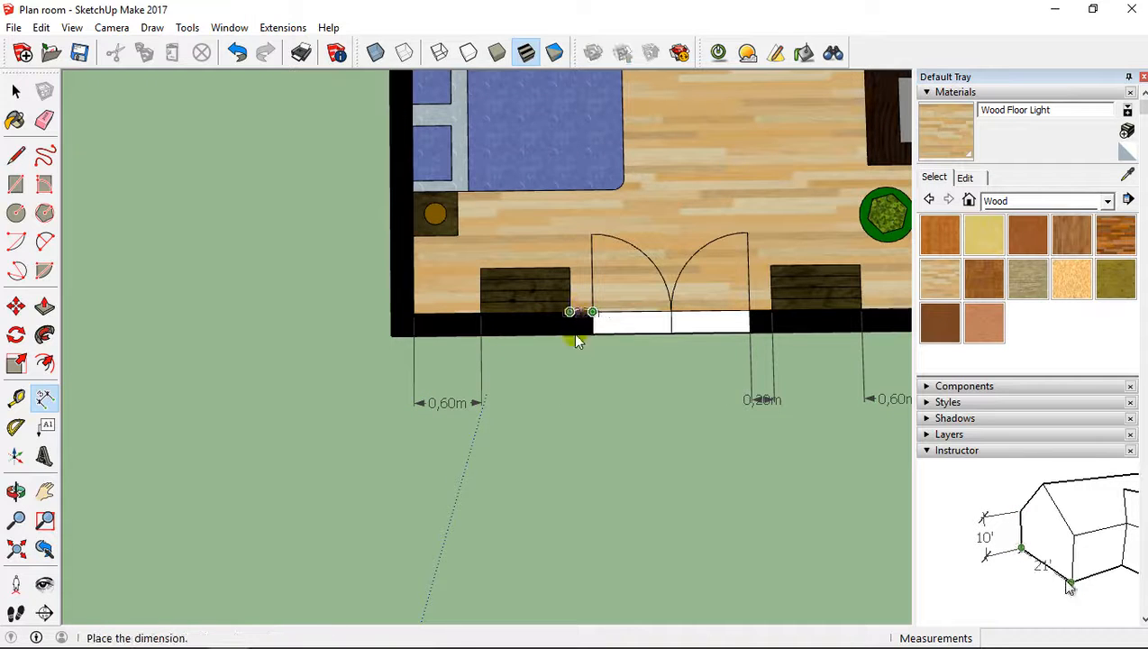
pyautogui.click(568, 405)
# Step: Dimension the distance from the upper-left inner corner to the upper nightstand, placed outside the left wall
pyautogui.keyDown('shift'); pyautogui.moveTo(732, 365); pyautogui.dragTo(549, 207, button='middle'); pyautogui.keyUp('shift')
pyautogui.scroll(-3, 549, 206)
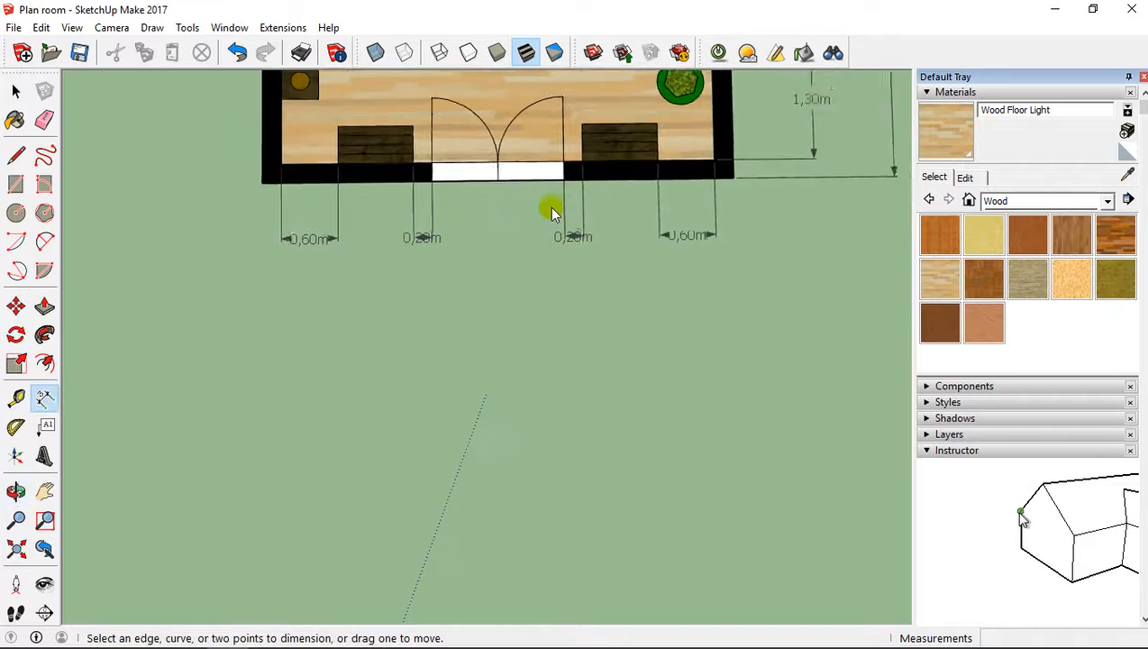
pyautogui.keyDown('shift'); pyautogui.moveTo(465, 181); pyautogui.dragTo(613, 372, button='middle'); pyautogui.keyUp('shift')
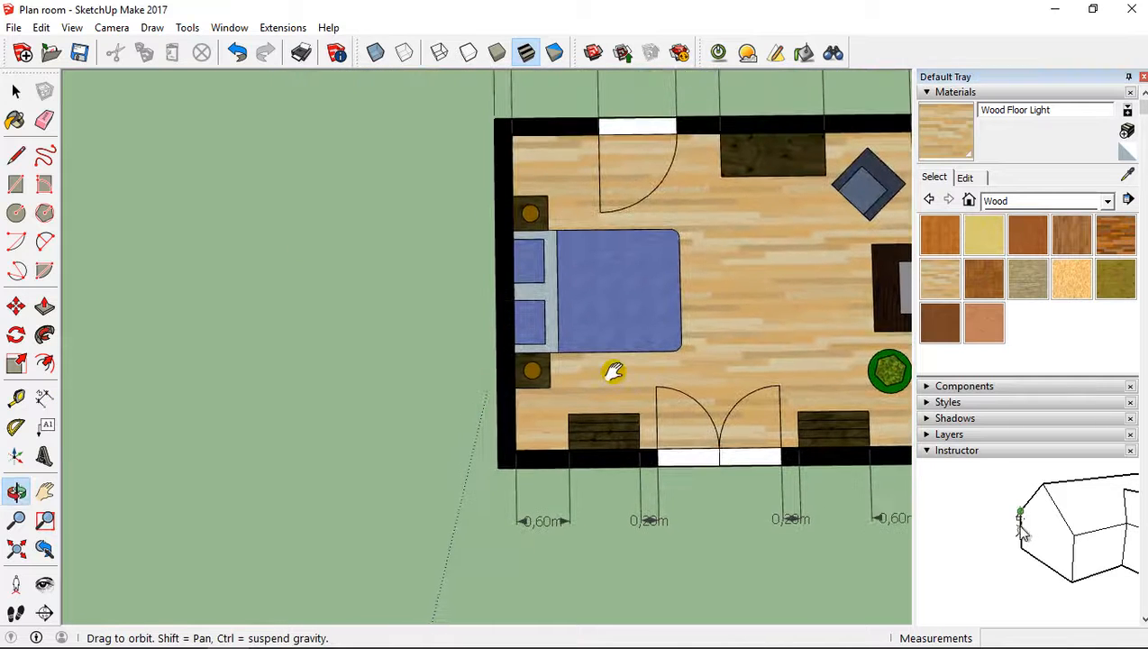
pyautogui.click(511, 136)
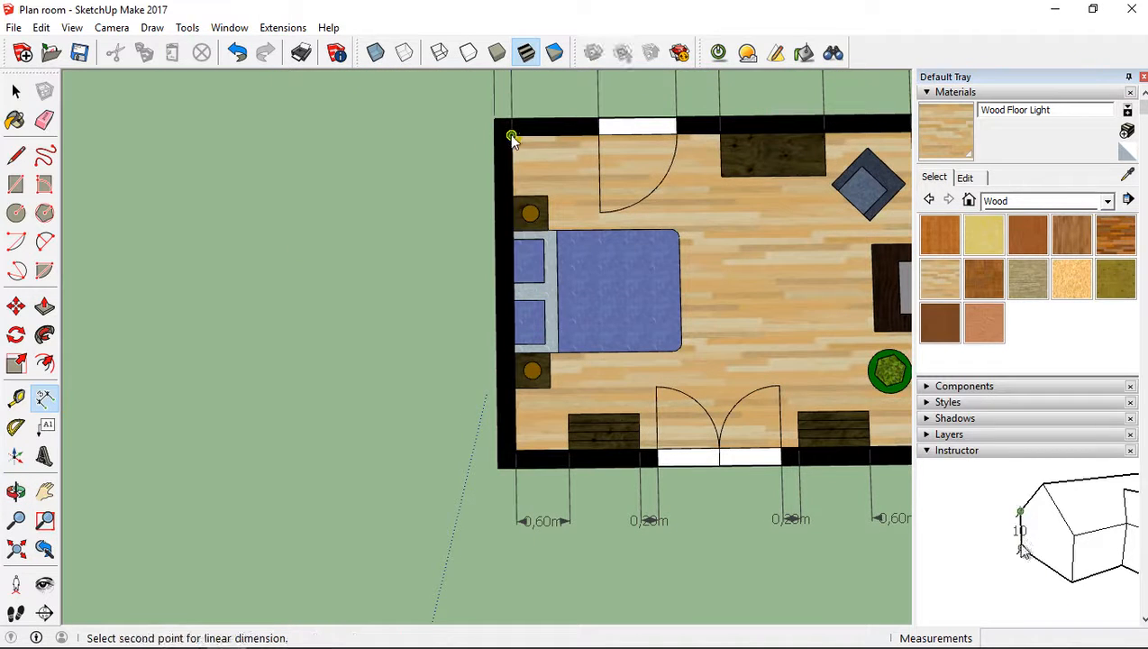
pyautogui.click(511, 196)
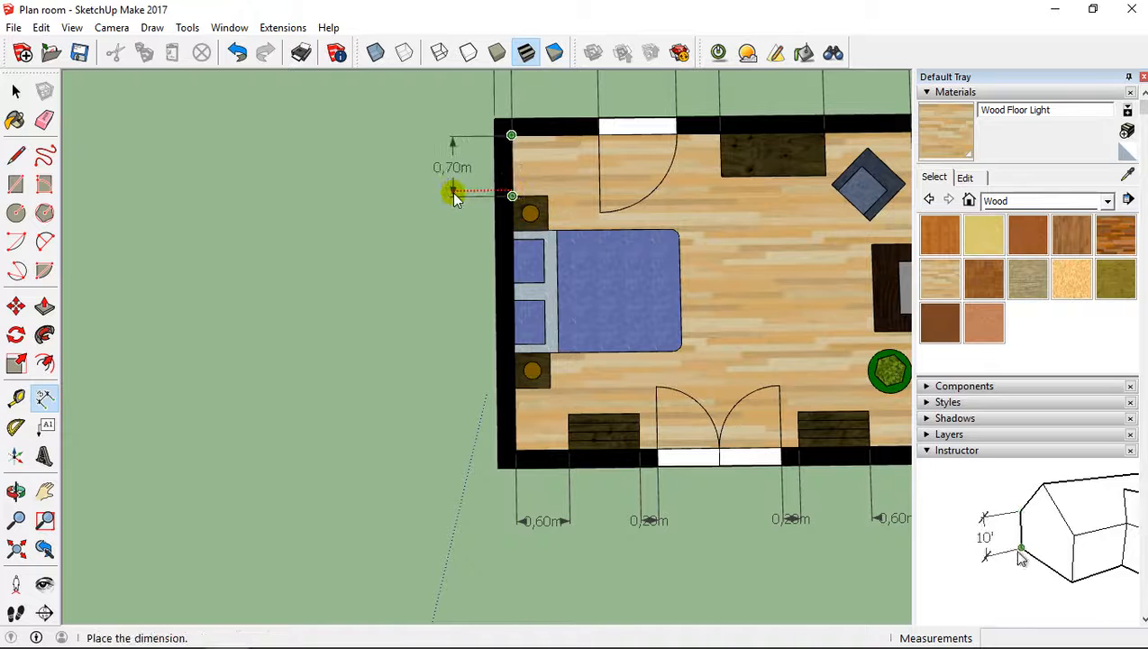
pyautogui.click(453, 197)
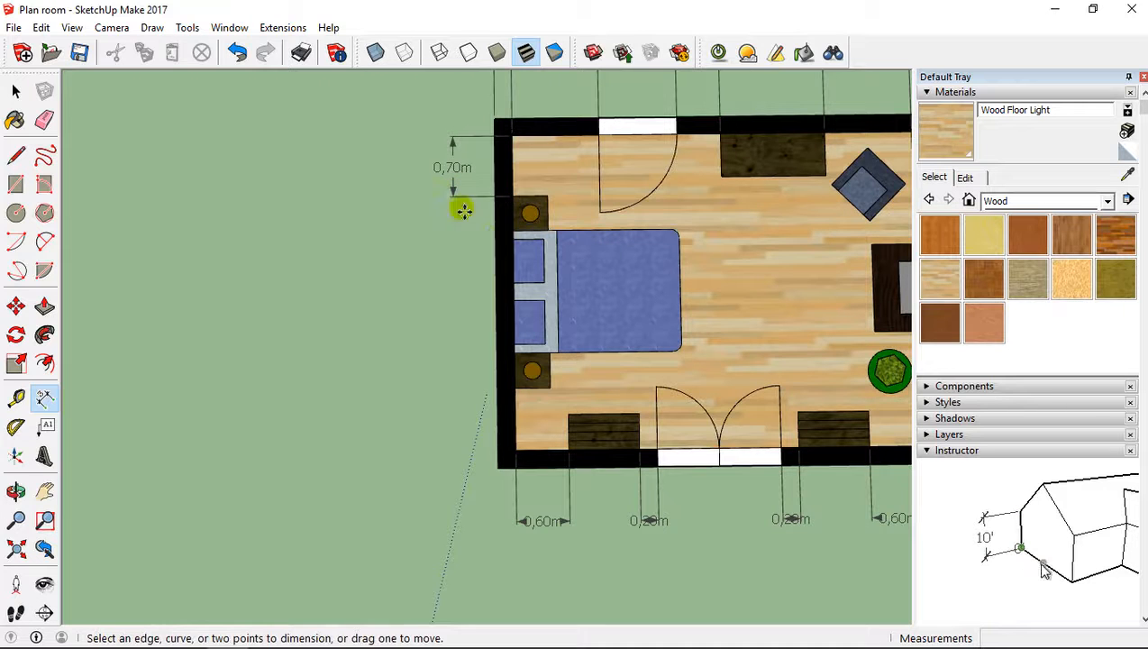
# Step: Dimension the bed's width along the left wall, aligned with the dimension above it
pyautogui.click(512, 230)
pyautogui.click(513, 353)
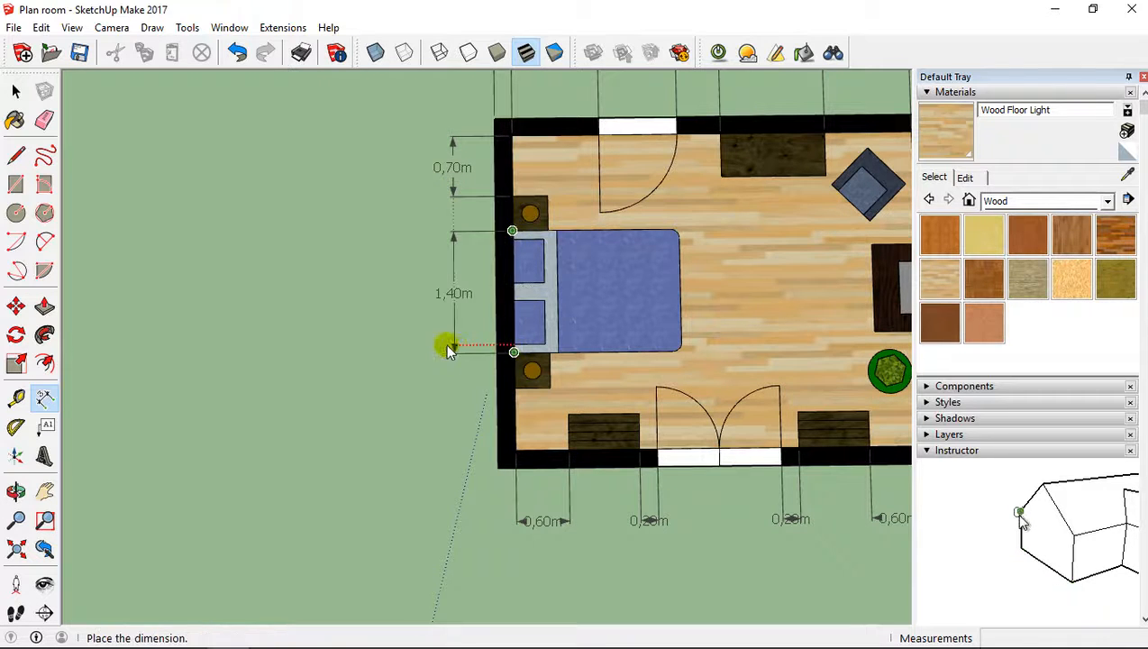
pyautogui.click(453, 348)
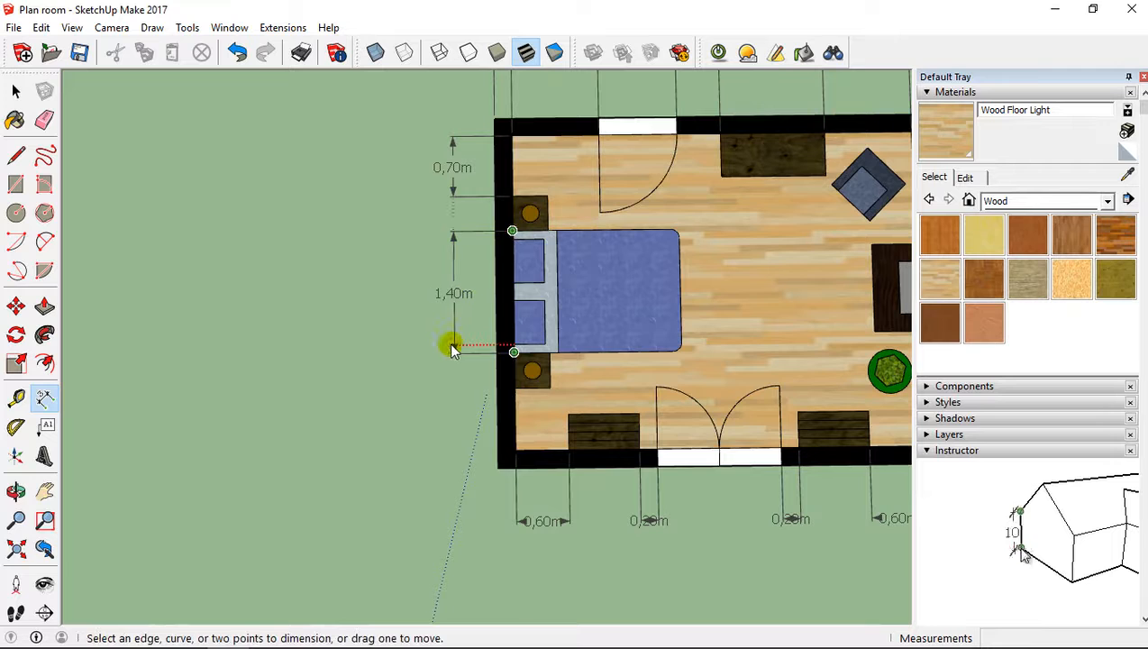
# Step: Dimension the distance from the lower nightstand to the lower-left inner corner, aligned with the bed's dimension
pyautogui.click(514, 389)
pyautogui.click(515, 451)
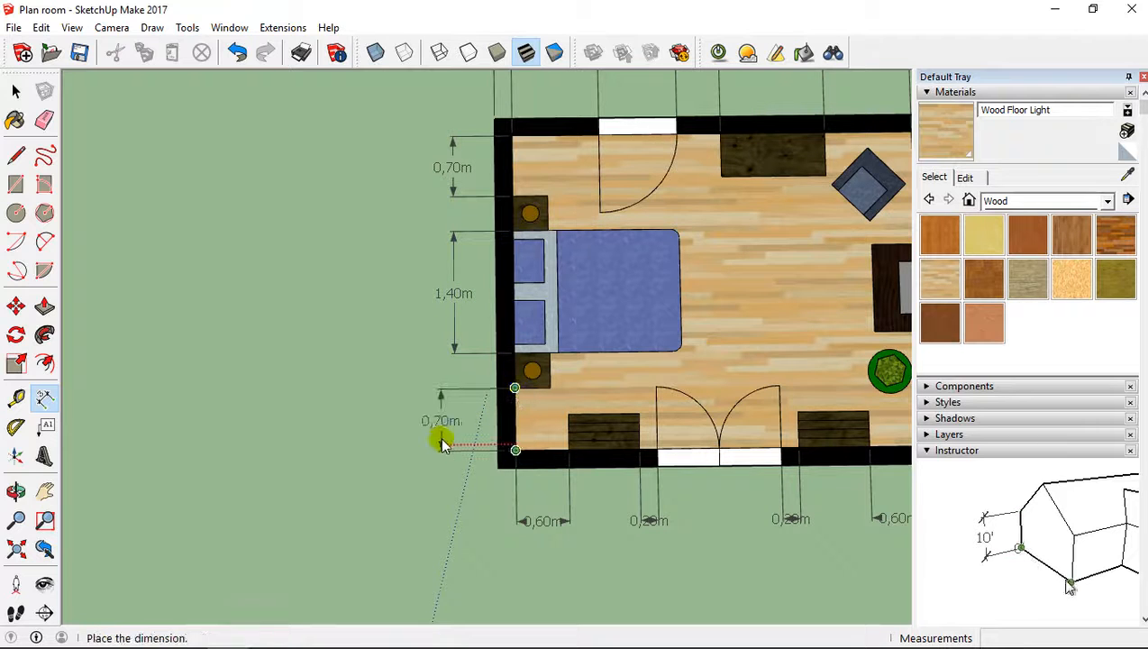
pyautogui.click(454, 442)
pyautogui.keyDown('shift'); pyautogui.moveTo(604, 336); pyautogui.dragTo(464, 325, button='middle'); pyautogui.keyUp('shift')
pyautogui.scroll(-2, 477, 315)
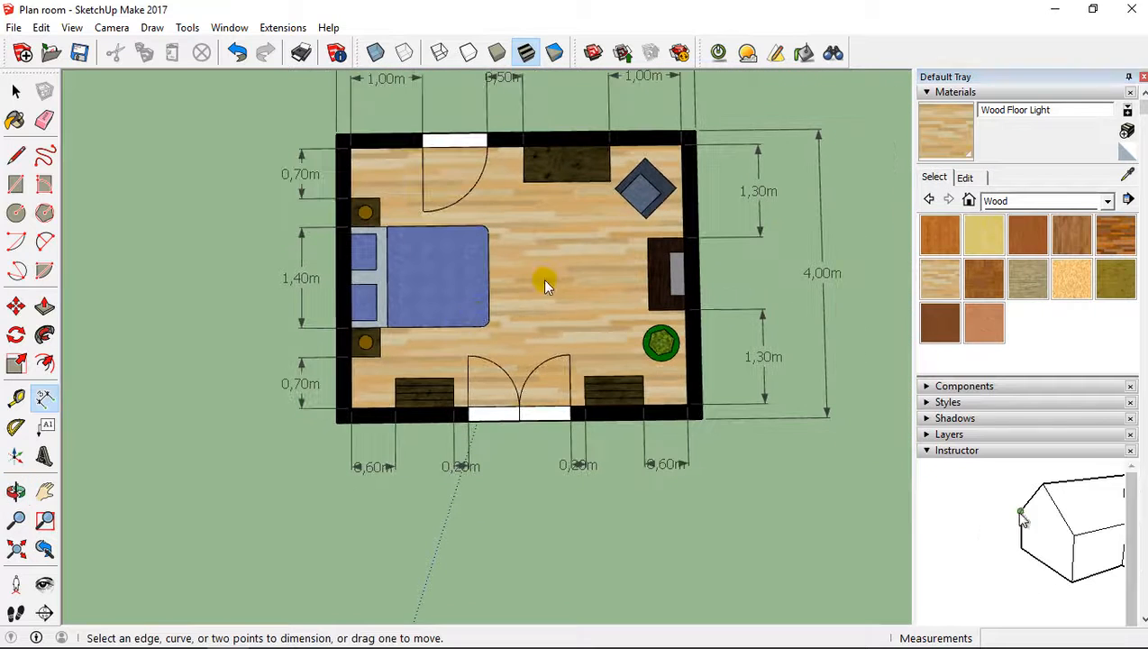
# Step: Dimension the width of the dark cabinet on the right wall, aligned between the two existing spacing dimensions
pyautogui.scroll(4, 700, 254)
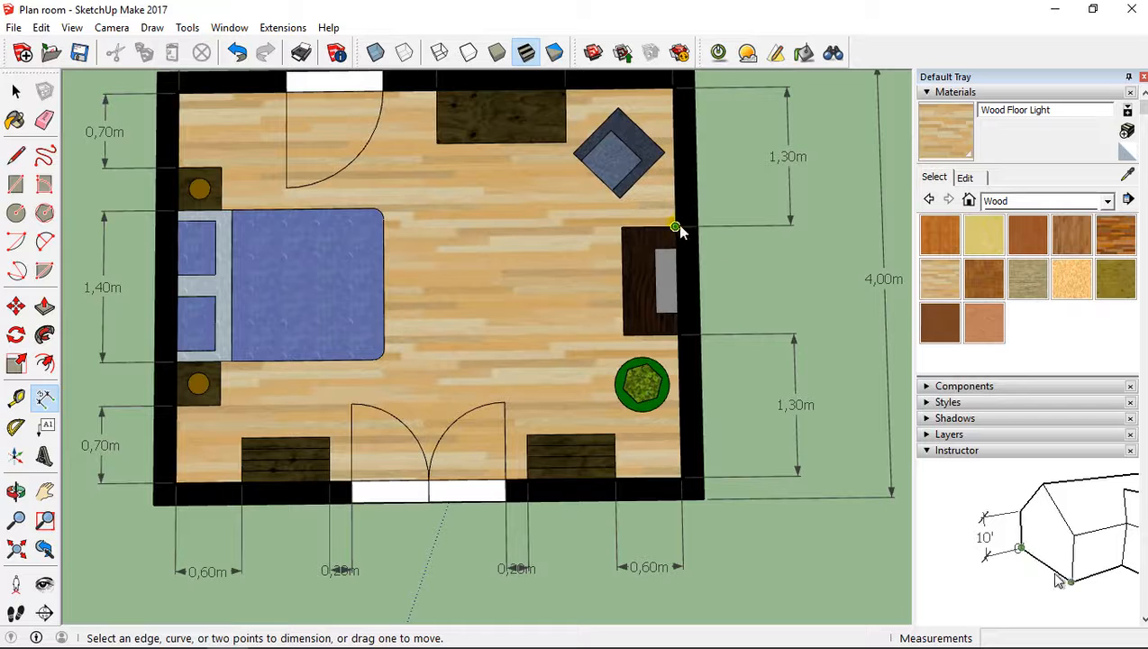
pyautogui.click(675, 226)
pyautogui.click(678, 334)
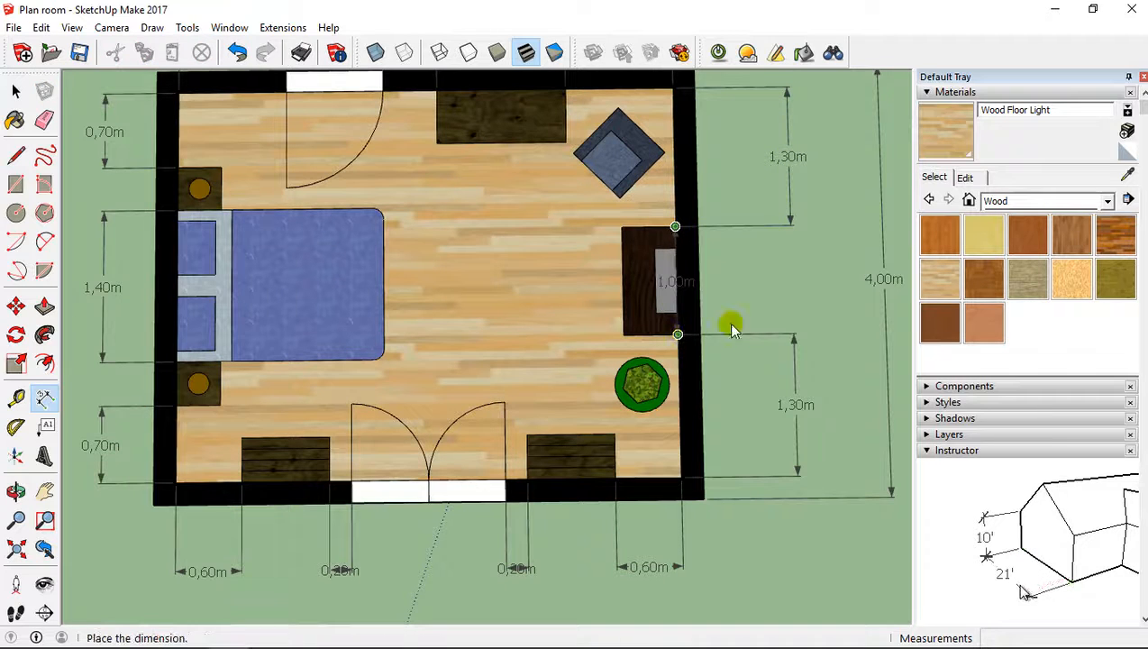
pyautogui.click(797, 324)
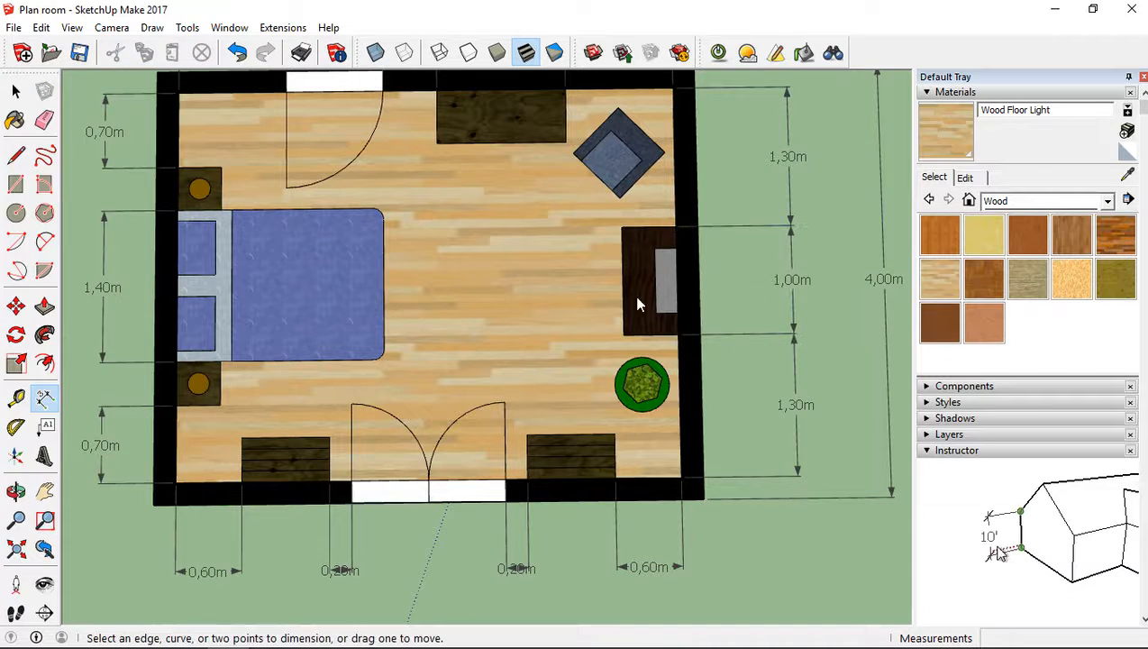
# Step: Dimension the widths of the two cabinets beside the double door, aligned with the row of dimensions below the wall
pyautogui.keyDown('shift'); pyautogui.moveTo(653, 413); pyautogui.dragTo(674, 341, button='middle'); pyautogui.keyUp('shift')
pyautogui.click(662, 337)
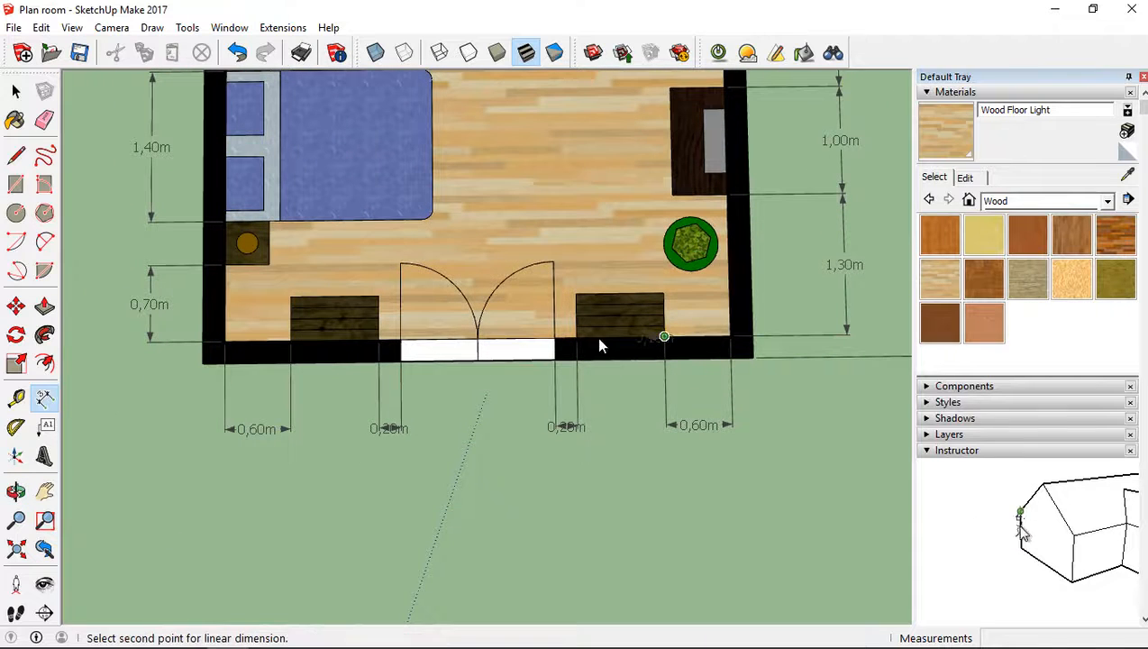
pyautogui.click(578, 339)
pyautogui.click(590, 430)
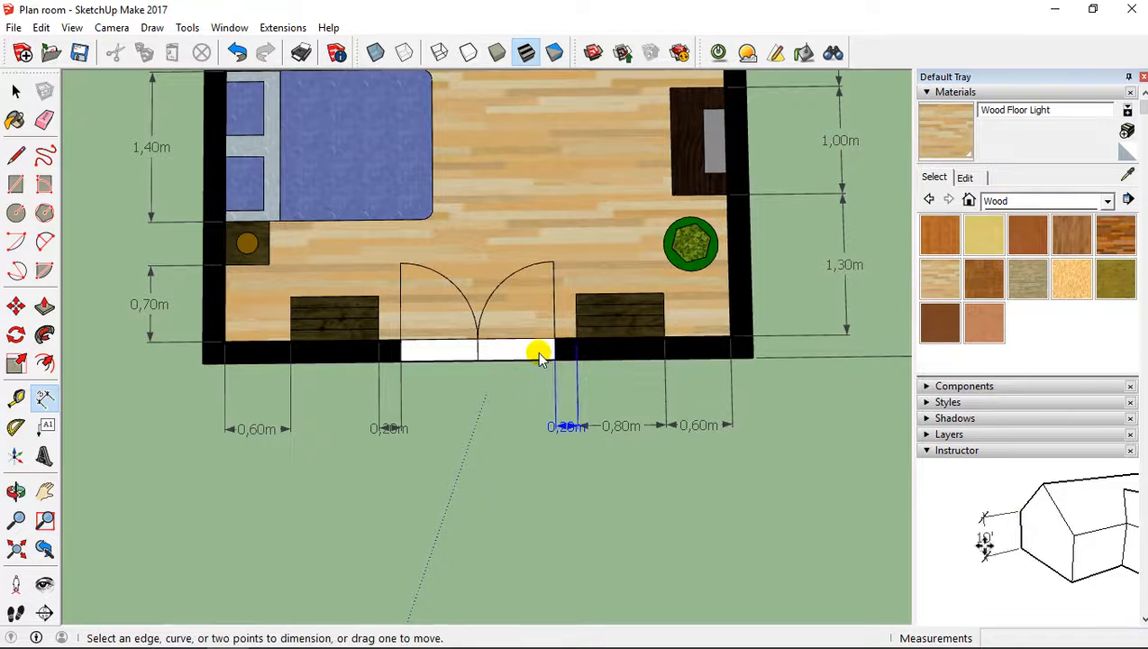
pyautogui.click(379, 342)
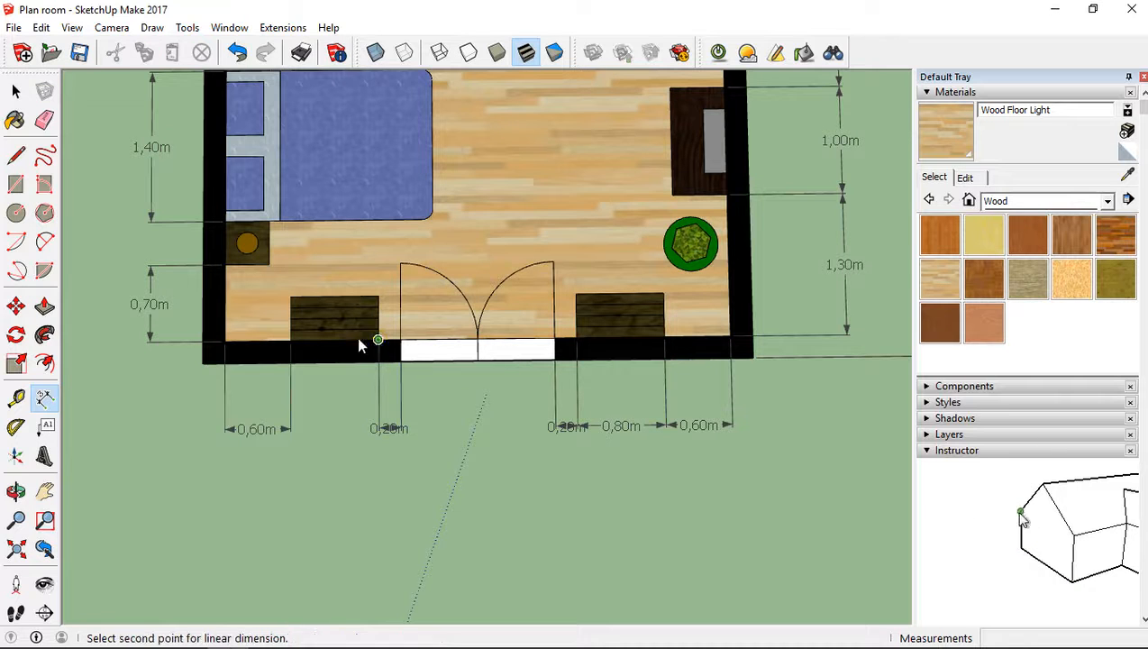
pyautogui.click(291, 341)
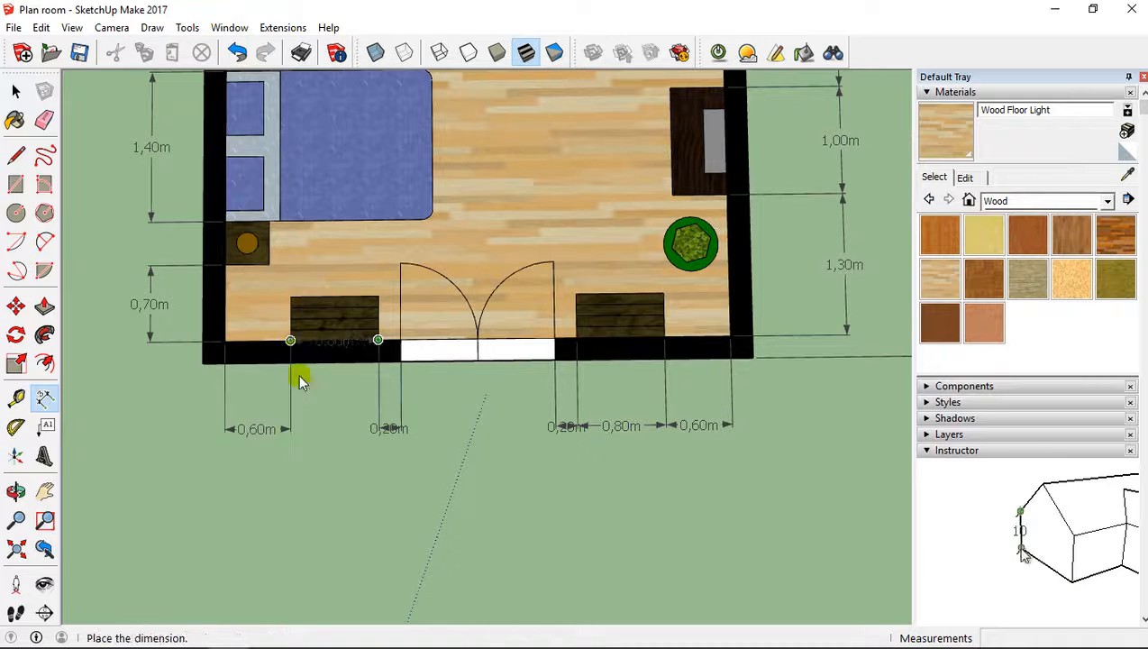
pyautogui.click(302, 433)
# Step: Dimension the widths of the lower and upper nightstands along the left wall, in line with the bed's dimension
pyautogui.keyDown('shift'); pyautogui.moveTo(306, 335); pyautogui.dragTo(437, 390, button='middle'); pyautogui.keyUp('shift')
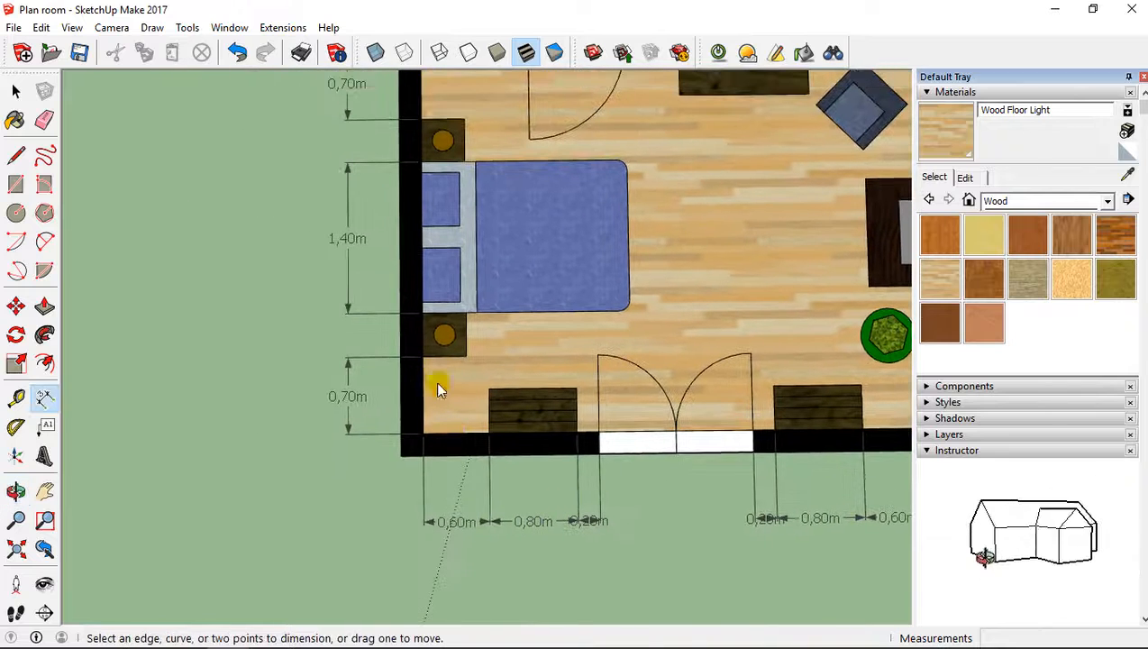
pyautogui.click(421, 313)
pyautogui.click(421, 357)
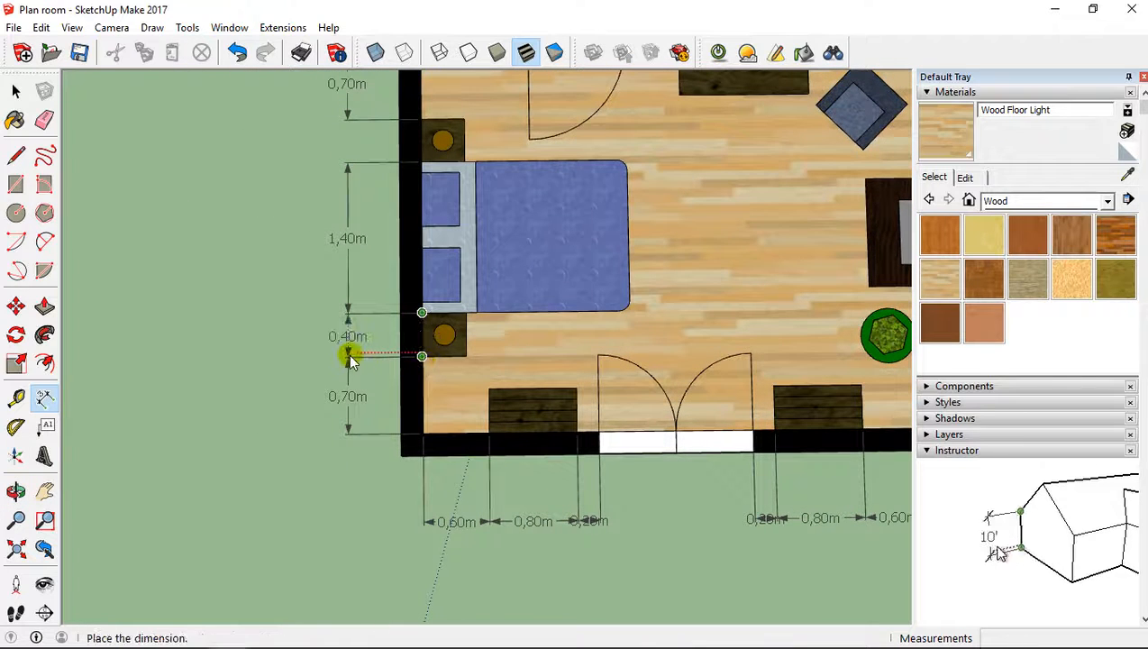
pyautogui.click(351, 358)
pyautogui.keyDown('shift'); pyautogui.moveTo(362, 313); pyautogui.dragTo(395, 252, button='middle'); pyautogui.keyUp('shift')
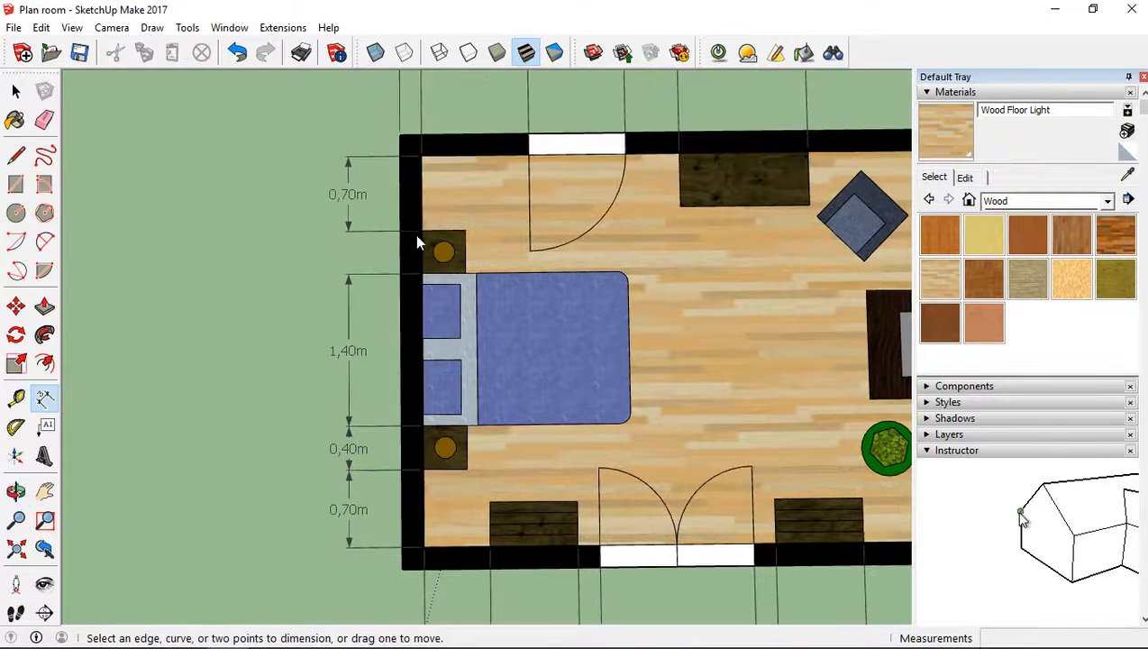
pyautogui.click(418, 242)
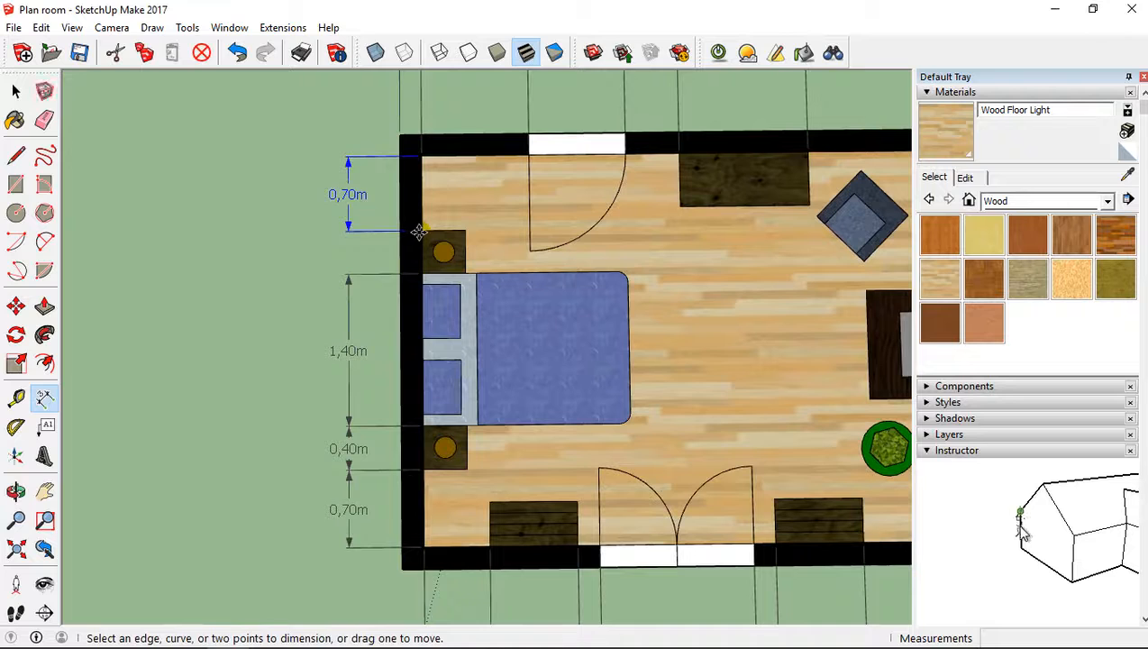
pyautogui.click(348, 216)
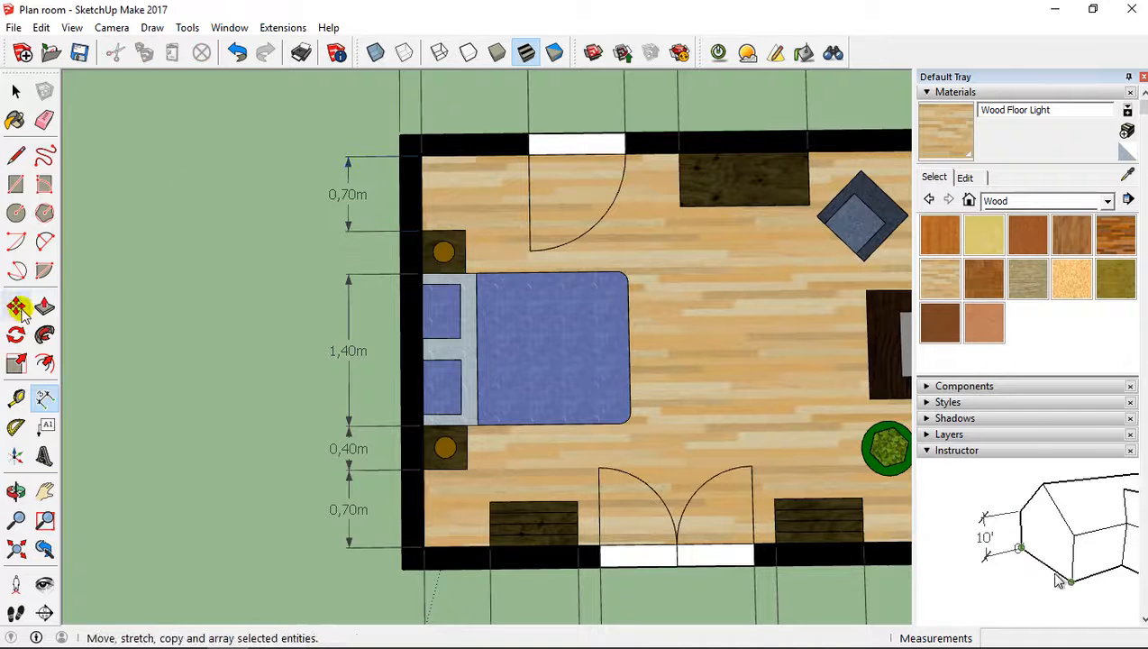
pyautogui.click(422, 232)
pyautogui.click(422, 274)
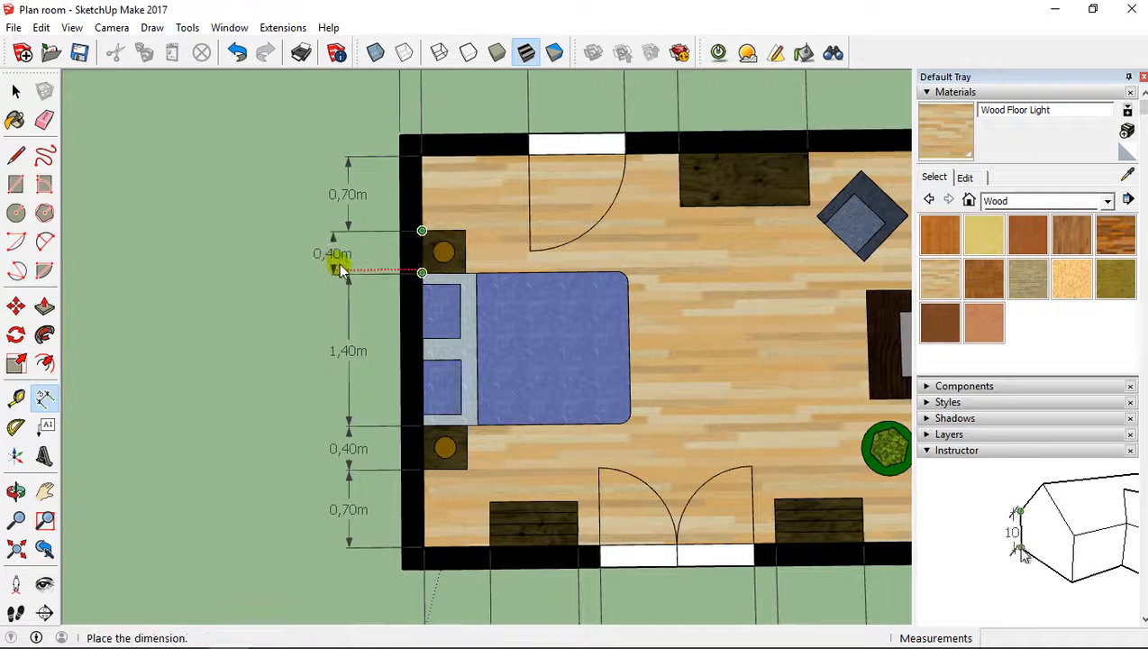
pyautogui.click(348, 260)
# Step: Dimension the single door opening in the upper wall, placed between the spacing dimensions and the overall wall dimension
pyautogui.scroll(-4, 678, 258)
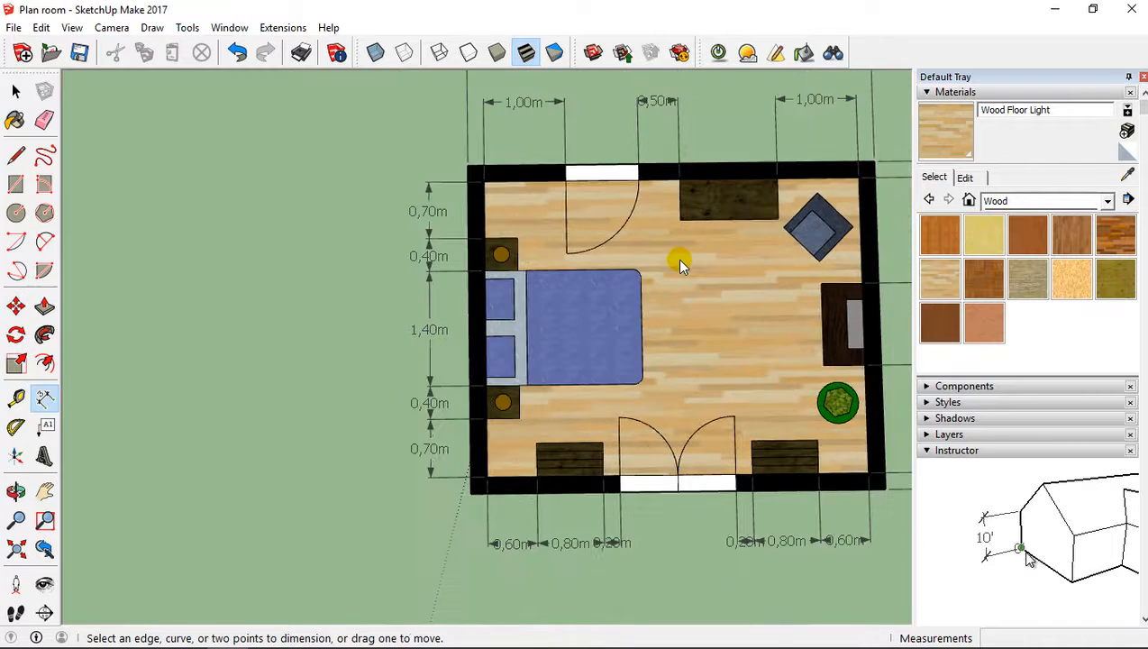
pyautogui.middleClick(626, 256)
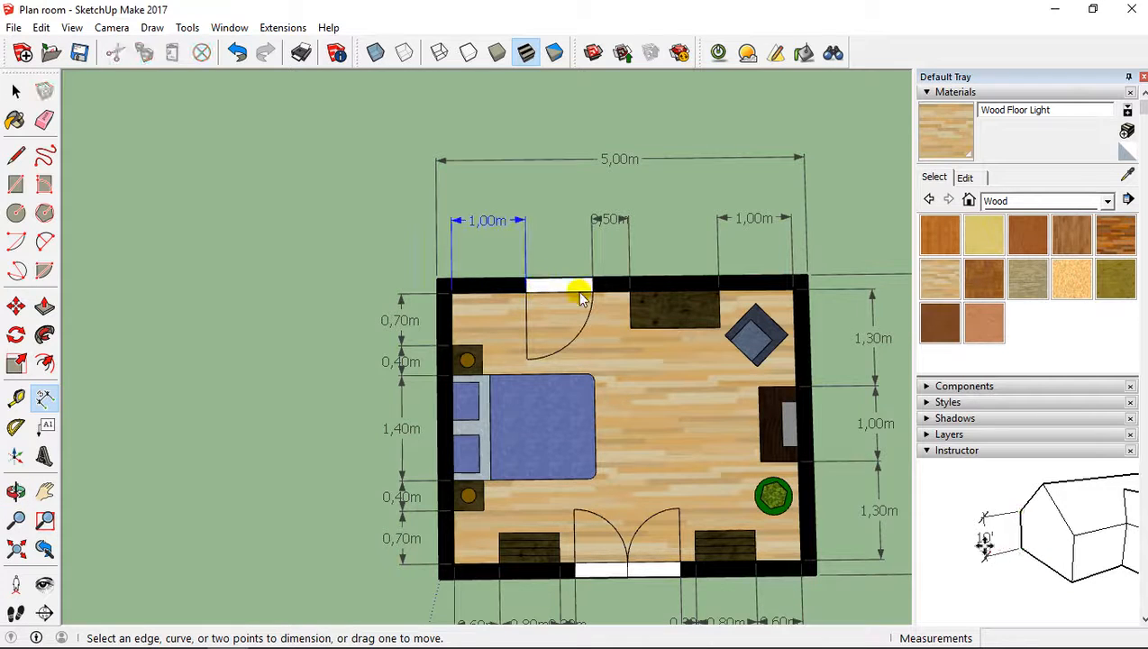
pyautogui.click(527, 279)
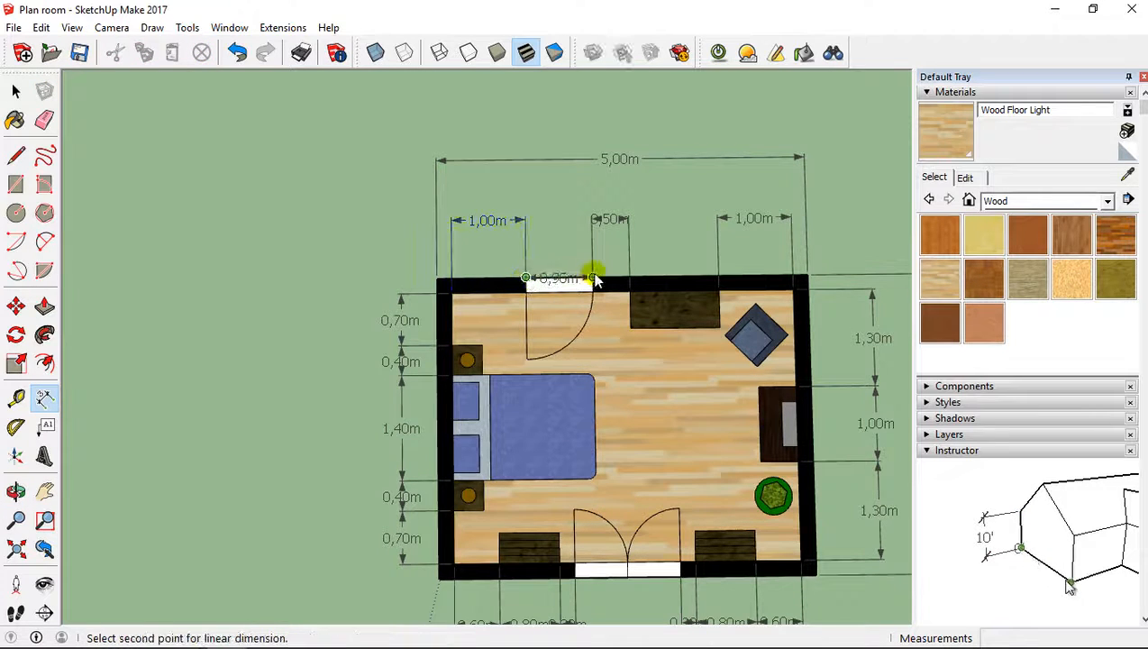
pyautogui.click(593, 278)
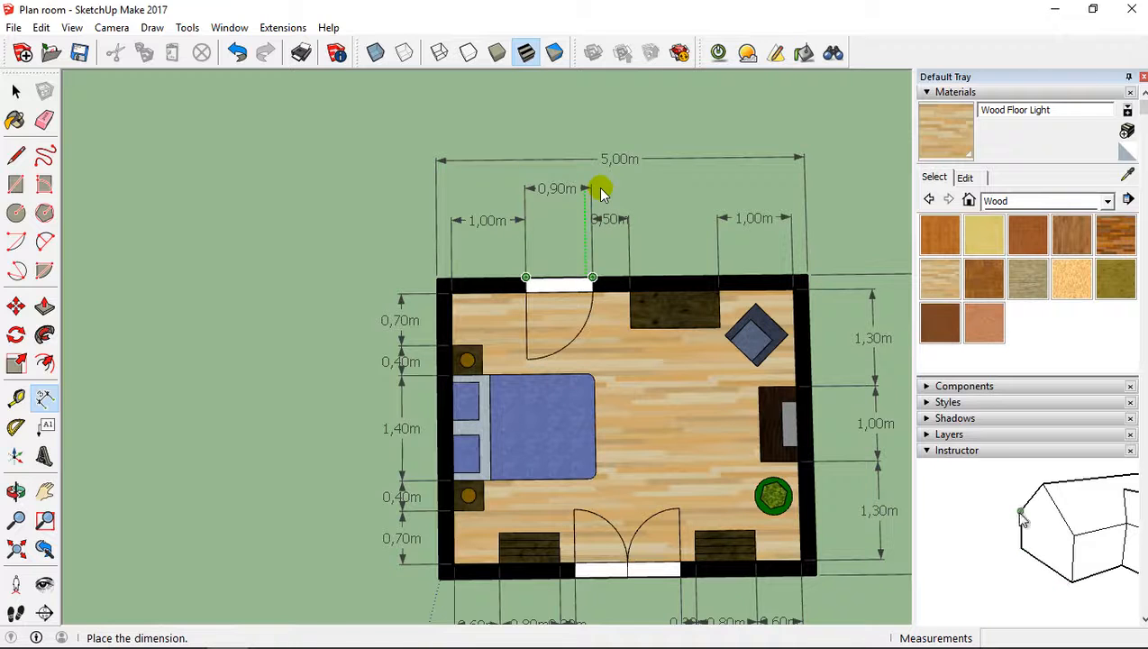
pyautogui.click(601, 192)
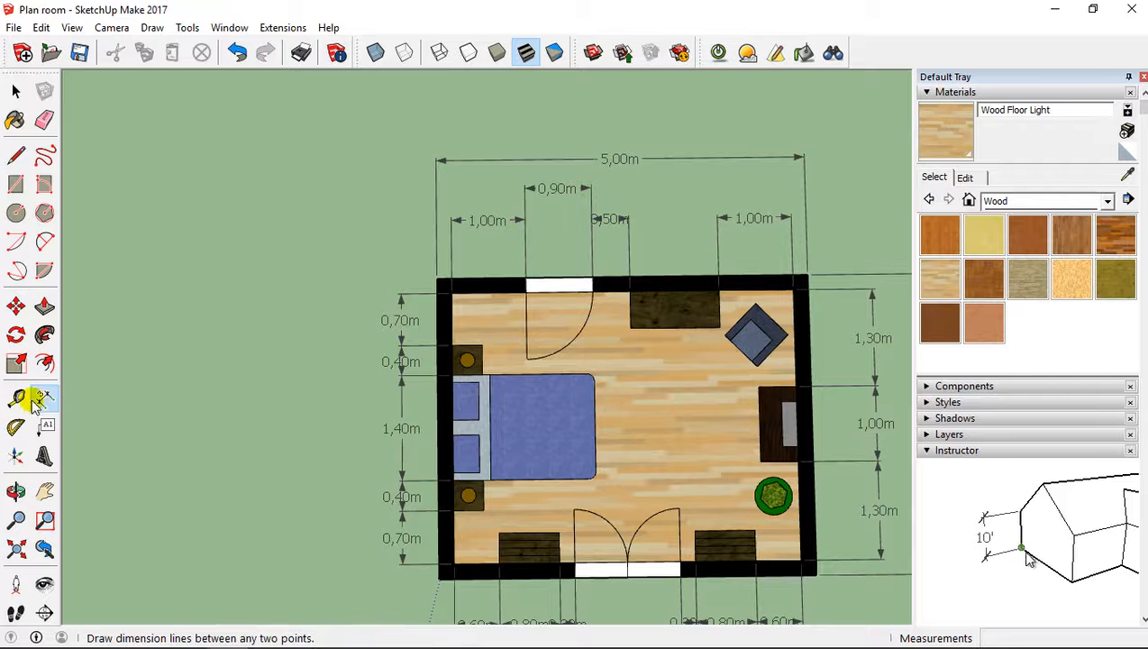
# Step: Dimension the width of the cabinet on the upper wall, aligned with the single door's dimension
pyautogui.click(628, 272)
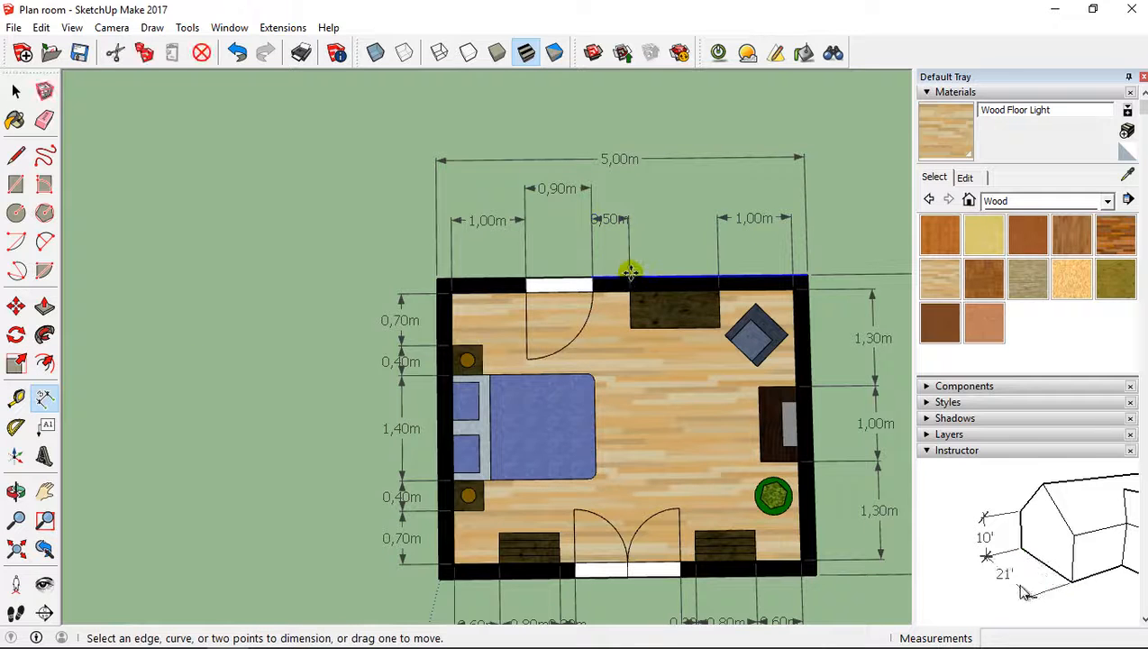
pyautogui.click(629, 293)
pyautogui.click(718, 289)
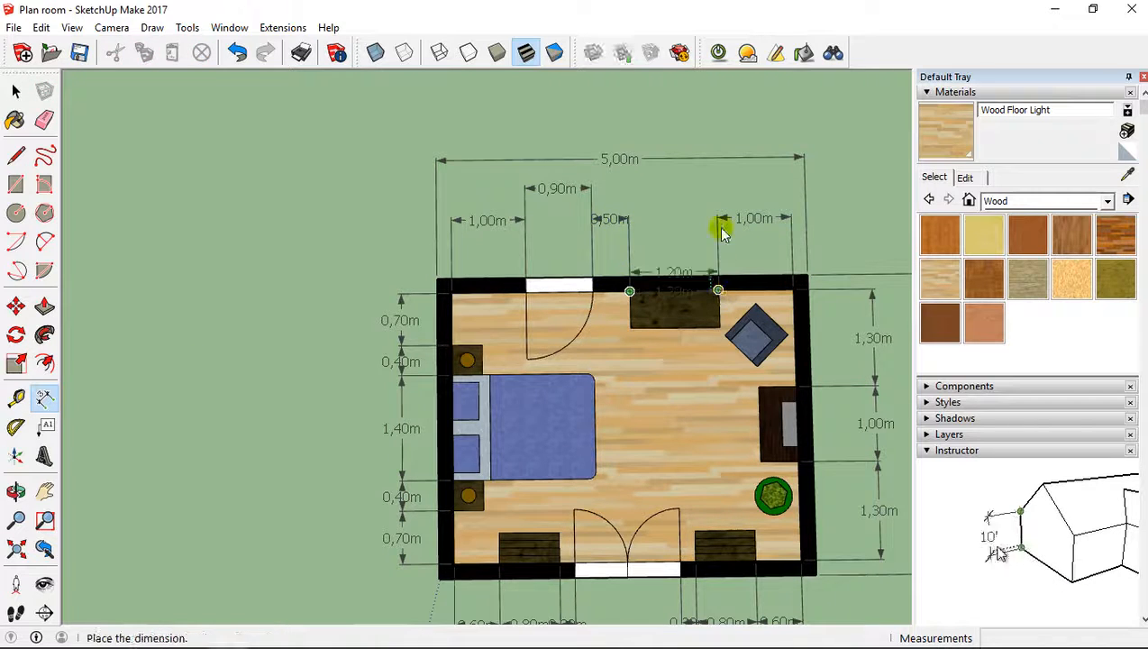
pyautogui.click(719, 189)
# Step: Dimension the double door opening in the lower wall, placed below the row of cabinet dimensions
pyautogui.keyDown('shift'); pyautogui.moveTo(743, 403); pyautogui.dragTo(743, 211, button='middle'); pyautogui.keyUp('shift')
pyautogui.keyDown('shift'); pyautogui.moveTo(691, 341); pyautogui.dragTo(702, 264, button='middle'); pyautogui.keyUp('shift')
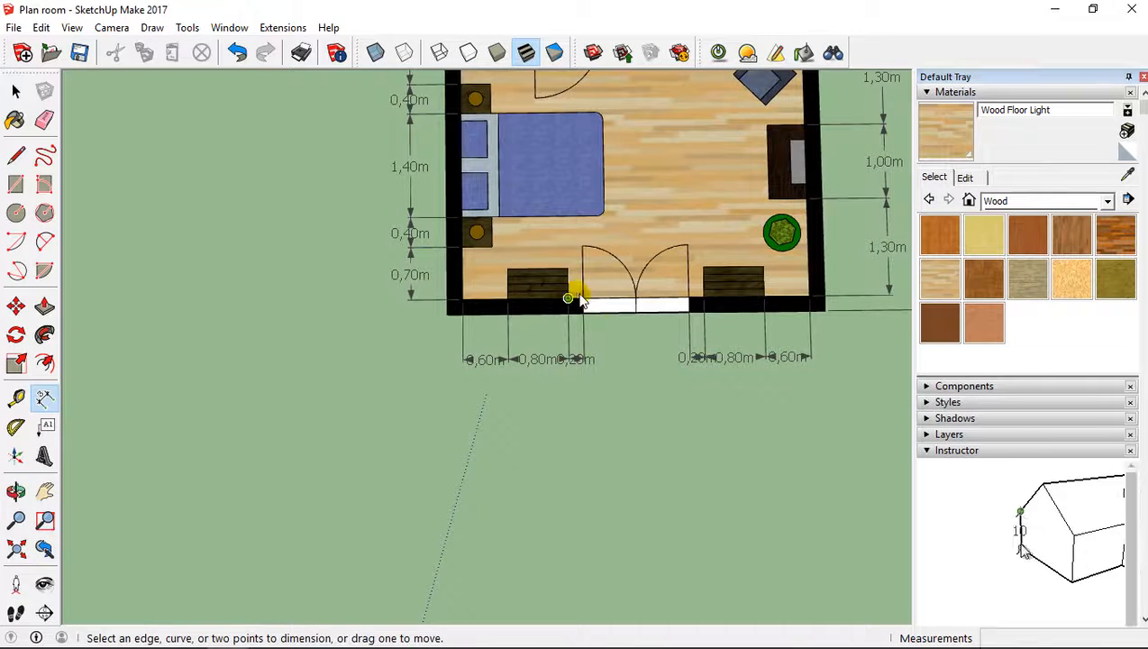
pyautogui.click(582, 298)
pyautogui.click(689, 299)
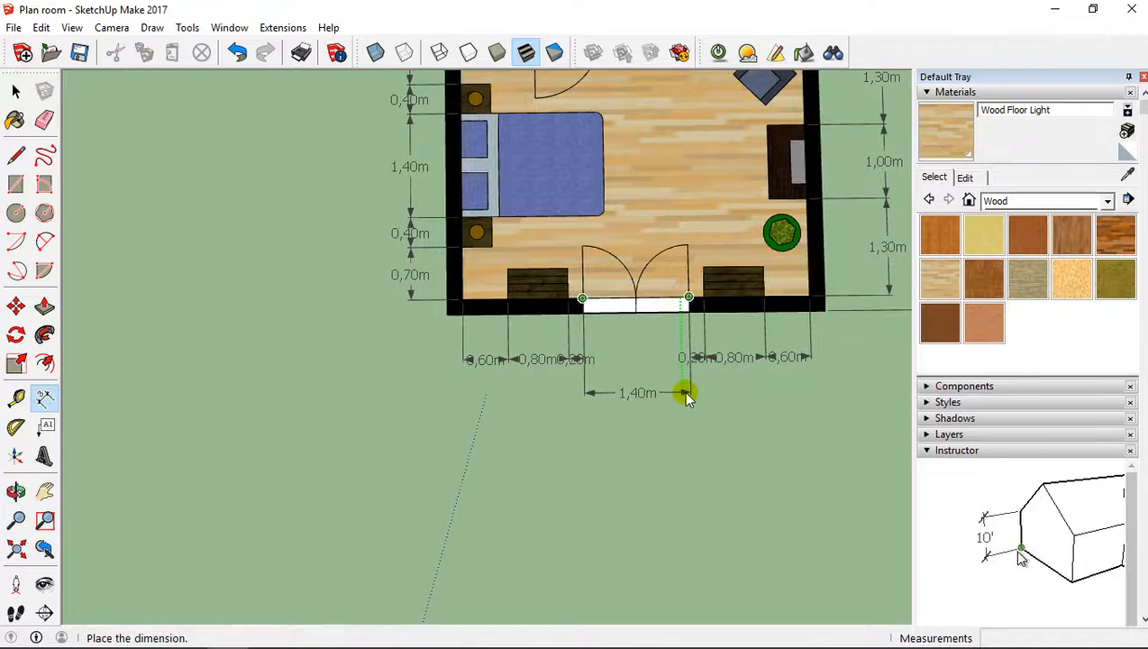
pyautogui.click(687, 403)
# Step: Examine the dimensioned floor plan up close and as a whole from above, checking the dimensions on all four sides
pyautogui.scroll(-4, 747, 360)
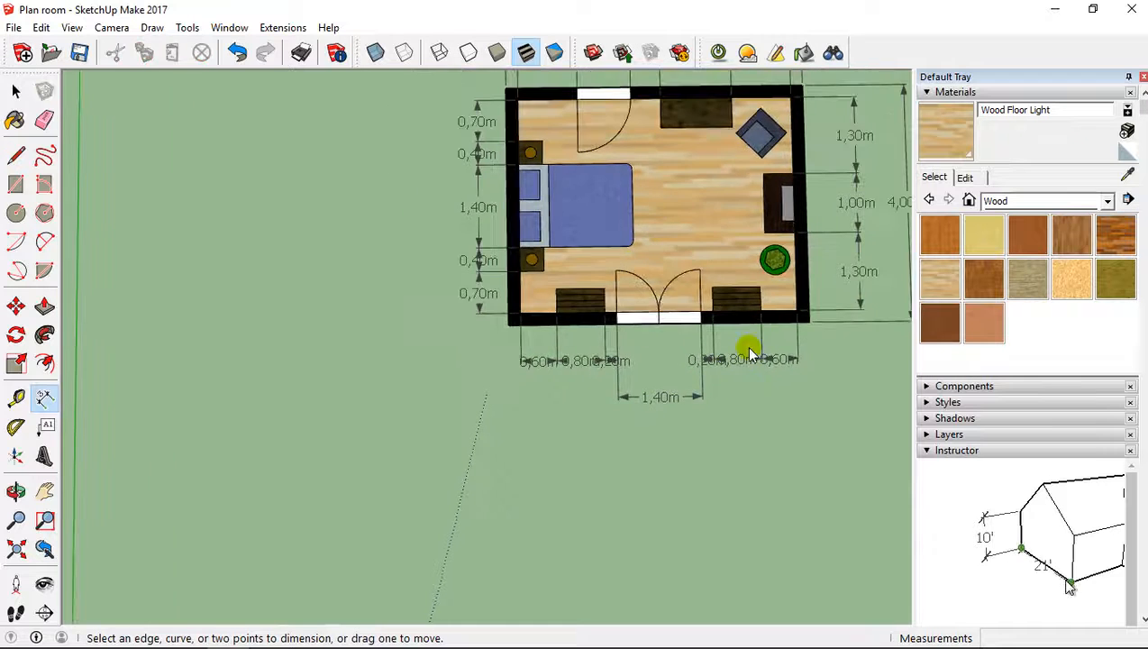
pyautogui.moveTo(779, 311); pyautogui.dragTo(689, 337, button='middle')
pyautogui.scroll(3, 585, 355)
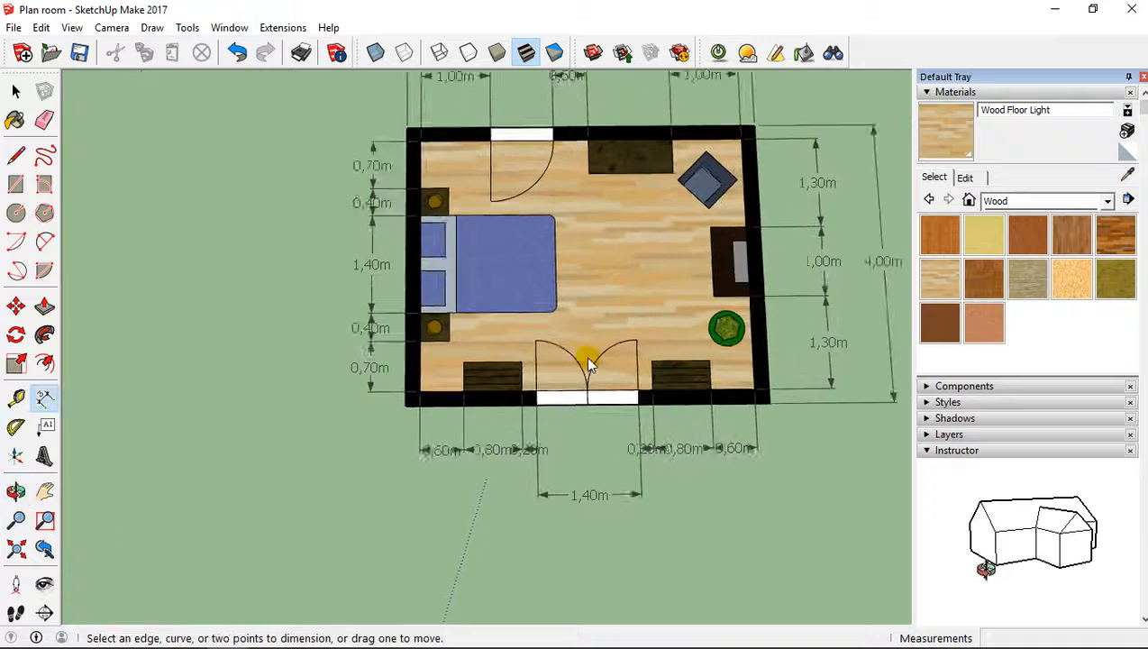
pyautogui.scroll(-2, 585, 355)
pyautogui.scroll(3, 585, 355)
pyautogui.scroll(3, 585, 356)
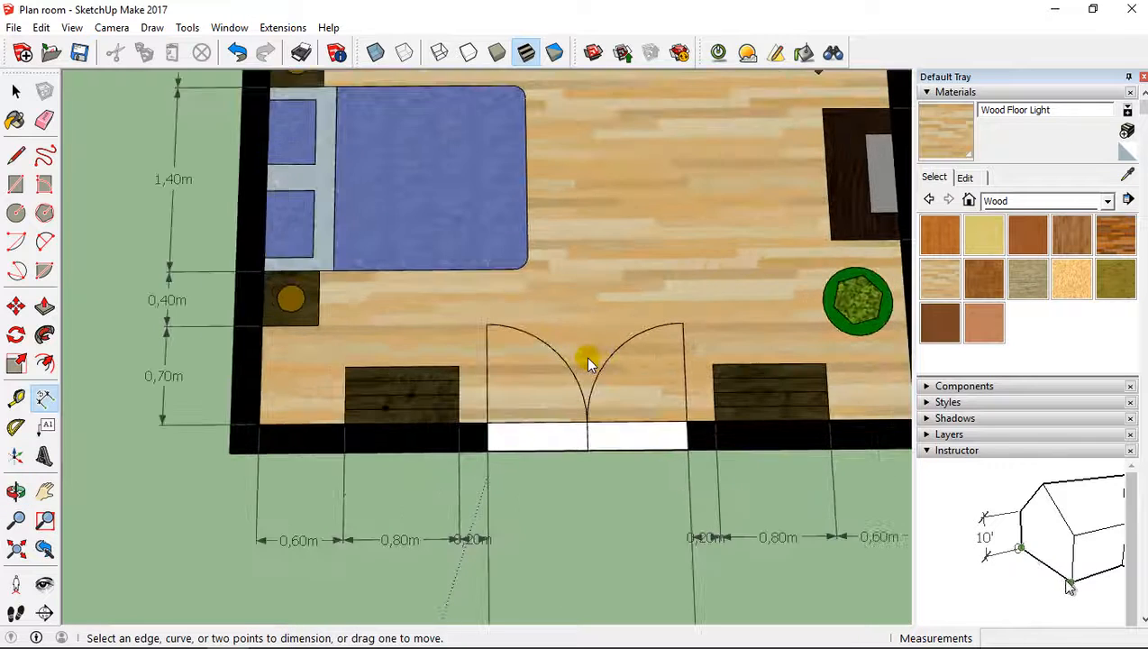
pyautogui.moveTo(584, 385); pyautogui.dragTo(638, 404, button='middle')
pyautogui.scroll(-4, 563, 245)
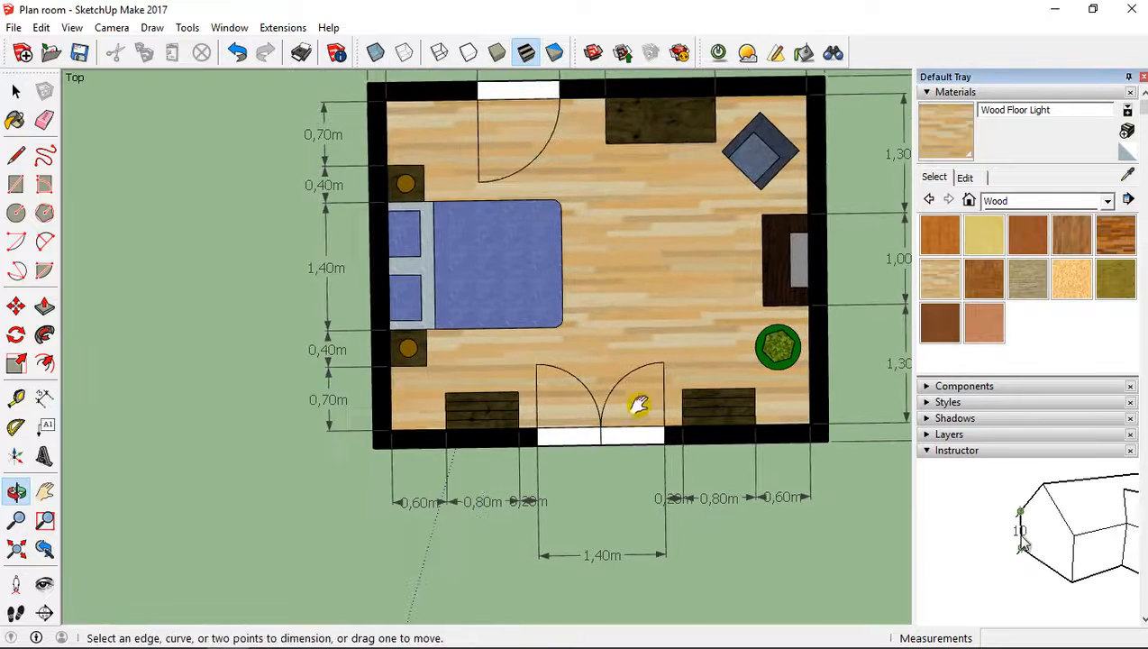
pyautogui.keyDown('shift'); pyautogui.moveTo(703, 355); pyautogui.dragTo(580, 384, button='middle'); pyautogui.keyUp('shift')
pyautogui.scroll(-2, 679, 358)
pyautogui.scroll(1, 579, 365)
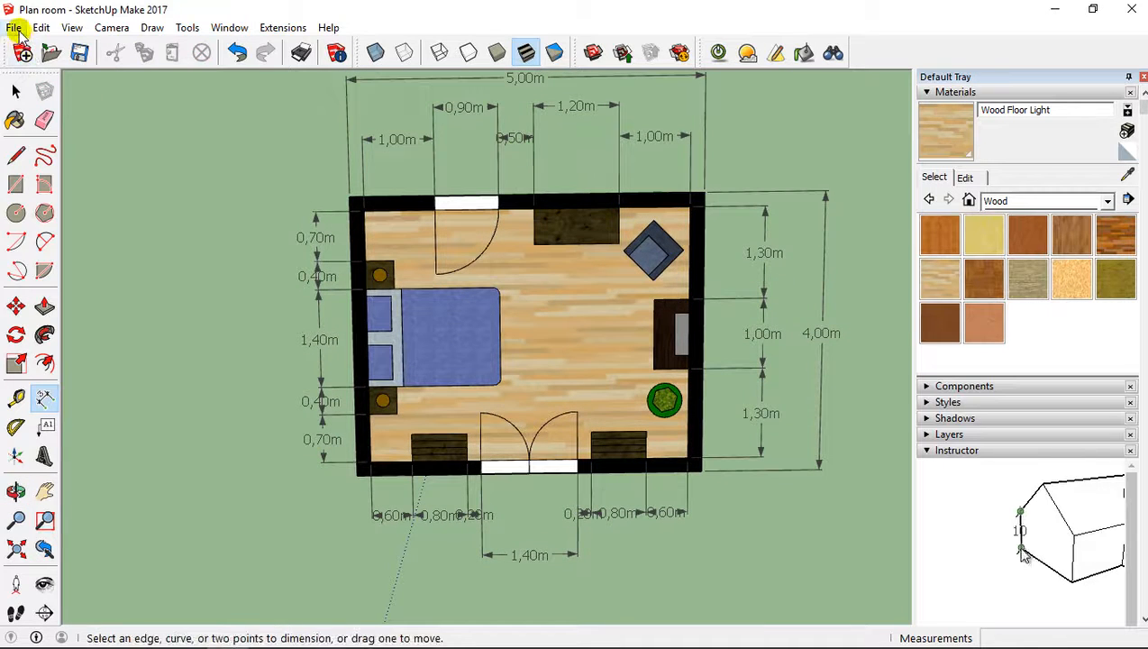
pyautogui.click(14, 27)
pyautogui.moveTo(219, 275)
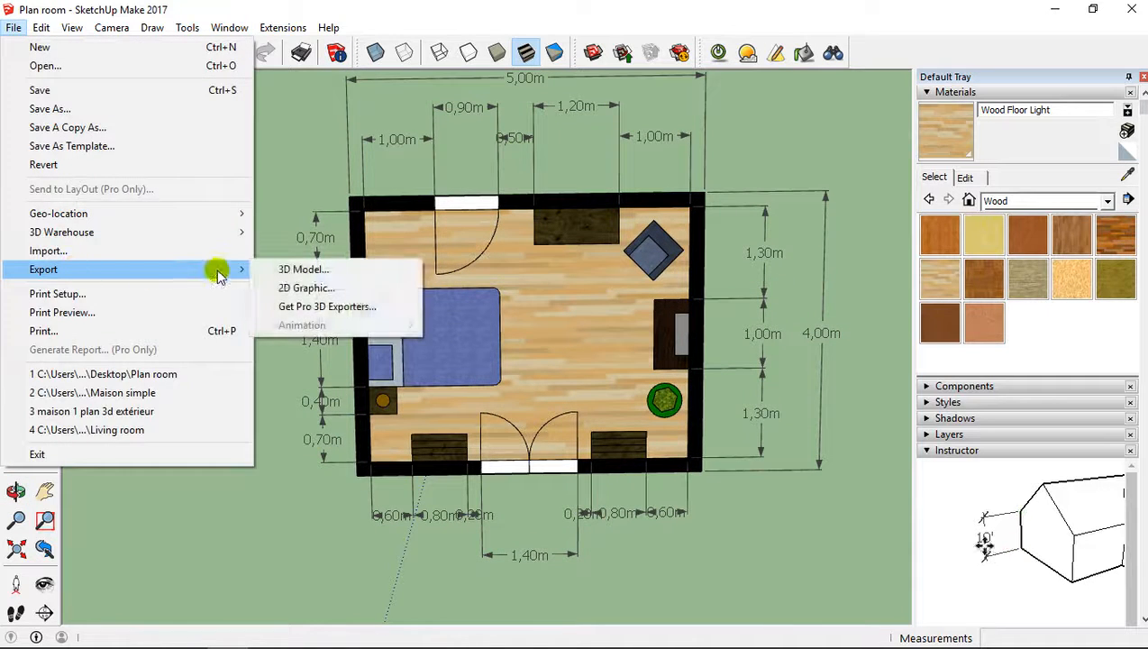
pyautogui.click(306, 287)
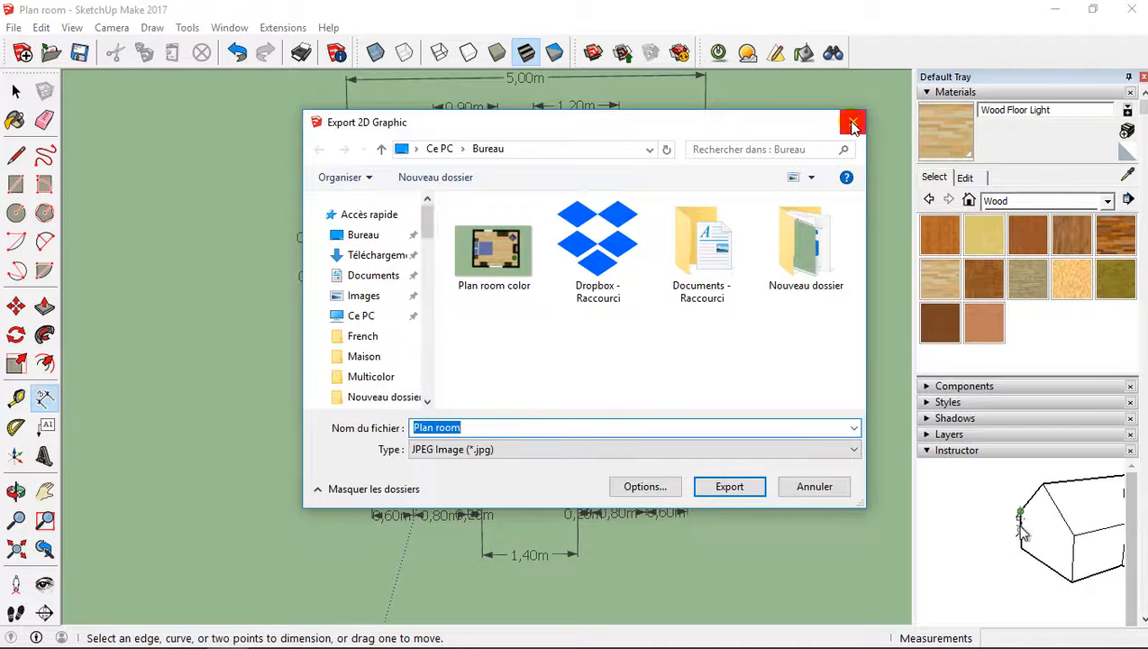
pyautogui.click(852, 126)
pyautogui.scroll(-1, 518, 263)
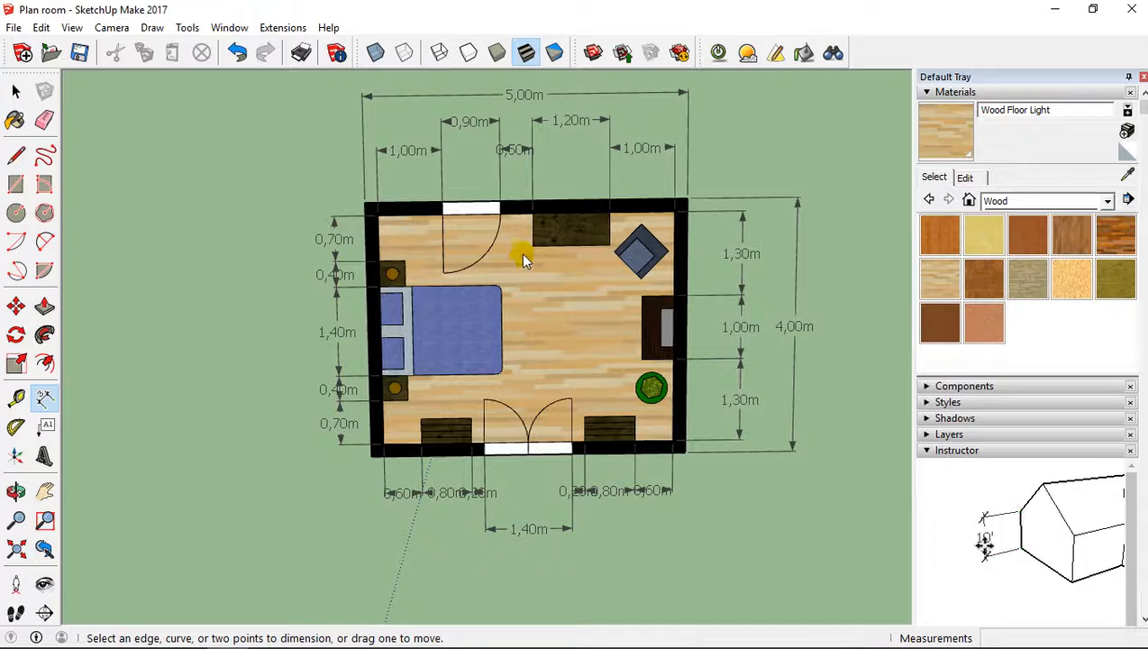